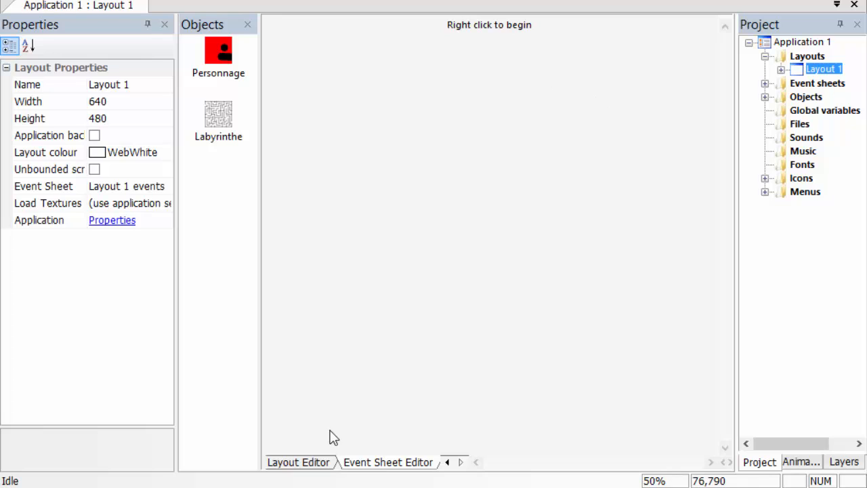
Insert a Text object into the layout, placing it beside the maze's outer edge near the start side.
click(315, 464)
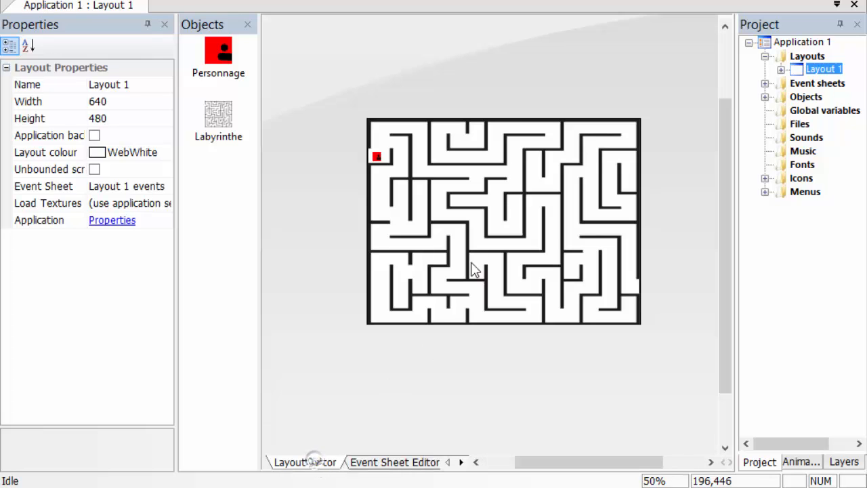
double_click(617, 97)
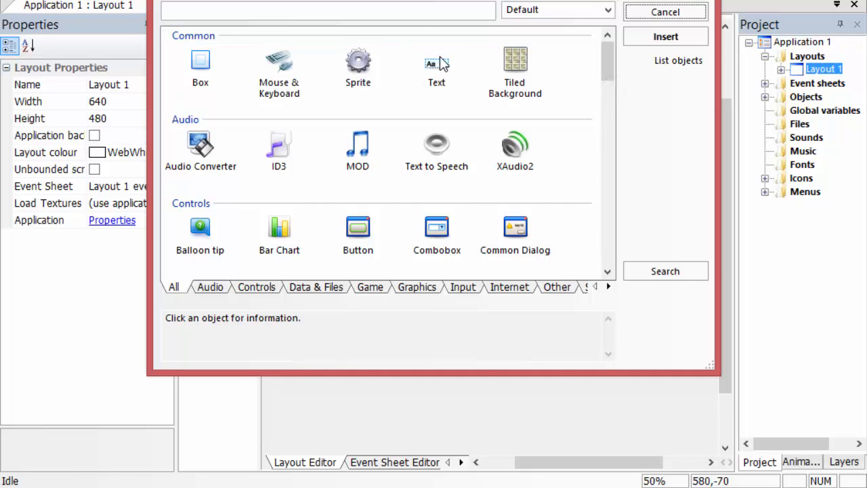
double_click(439, 63)
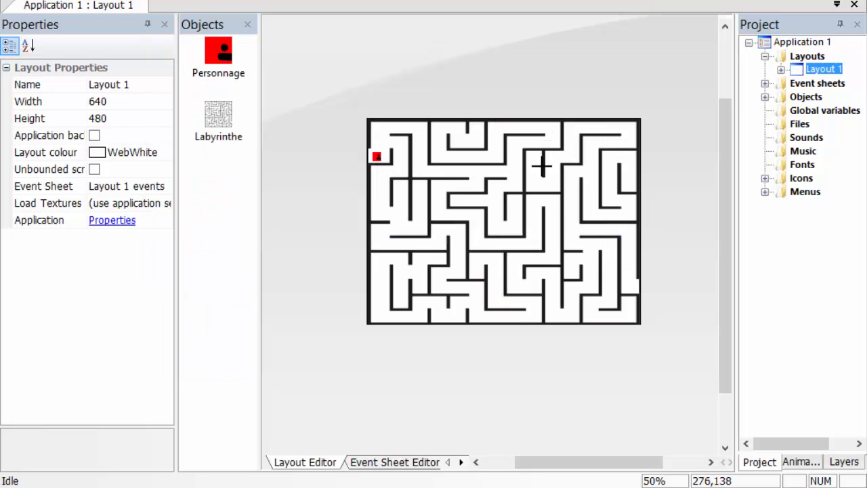
click(330, 202)
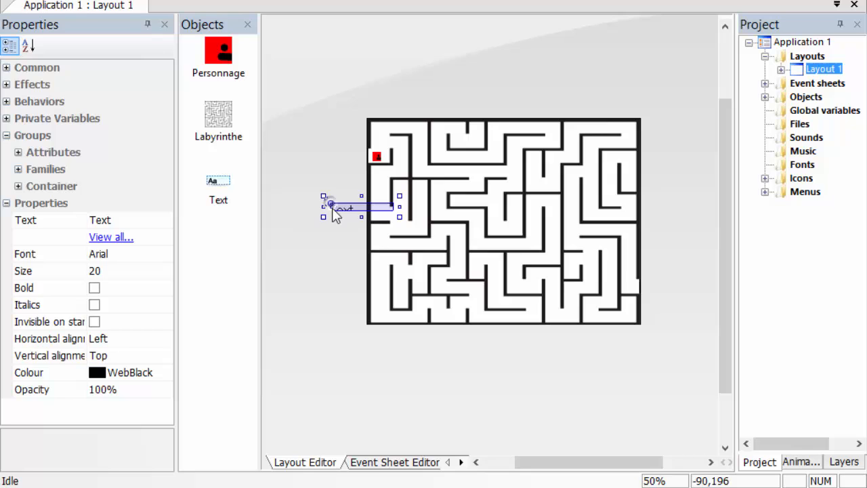
Narrow the Labyrinthe sprite to a width of 486 and shift it flush against the layout's right edge.
click(368, 262)
drag(360, 222, 415, 221)
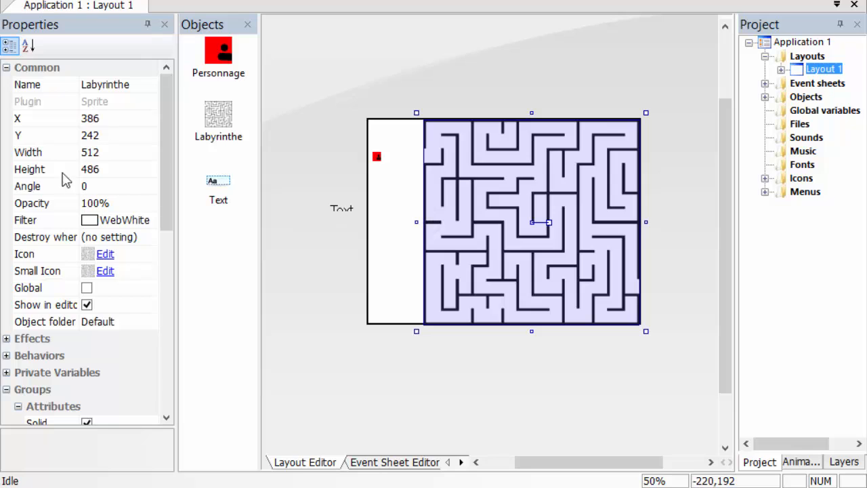
click(101, 152)
text(486)
key(Return)
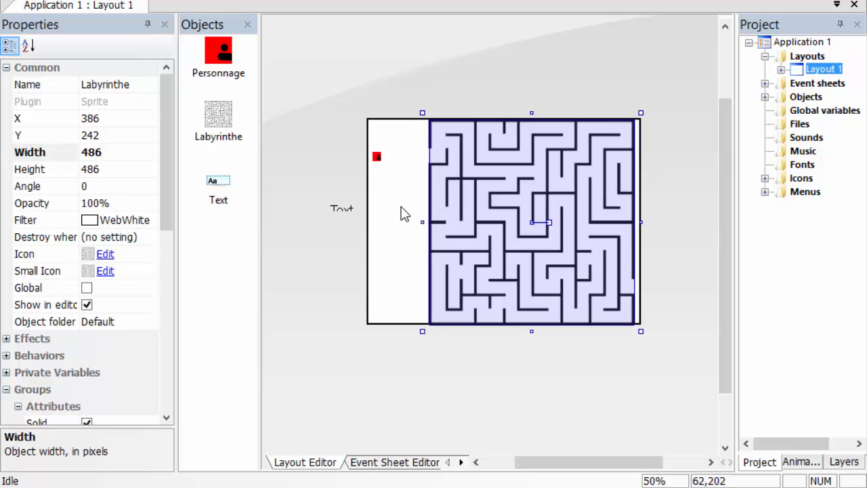
drag(562, 229, 575, 230)
click(670, 319)
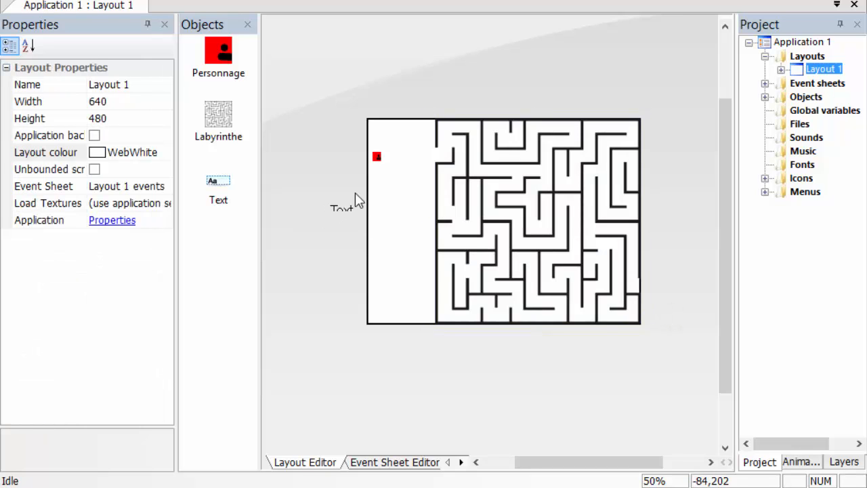
Move the Personnage sprite into the maze's entrance, at X 181 and Y 87.
drag(378, 163, 446, 162)
key(Up)
key(Left)
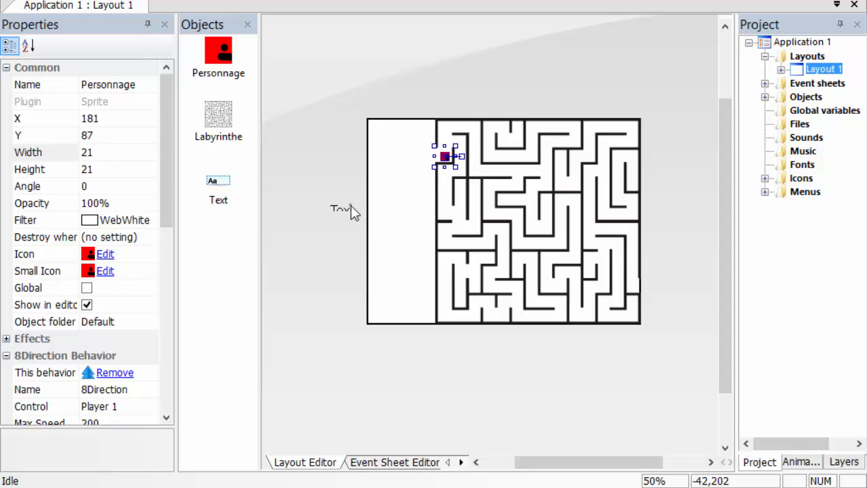
Place the text box in the blank strip's upper corner, sized about 138 by 58, and set its text to 1205.
drag(351, 205, 434, 150)
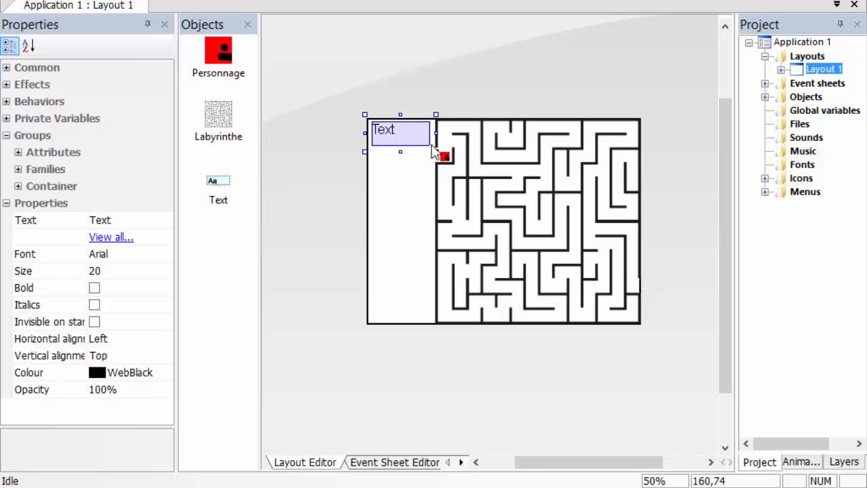
click(120, 220)
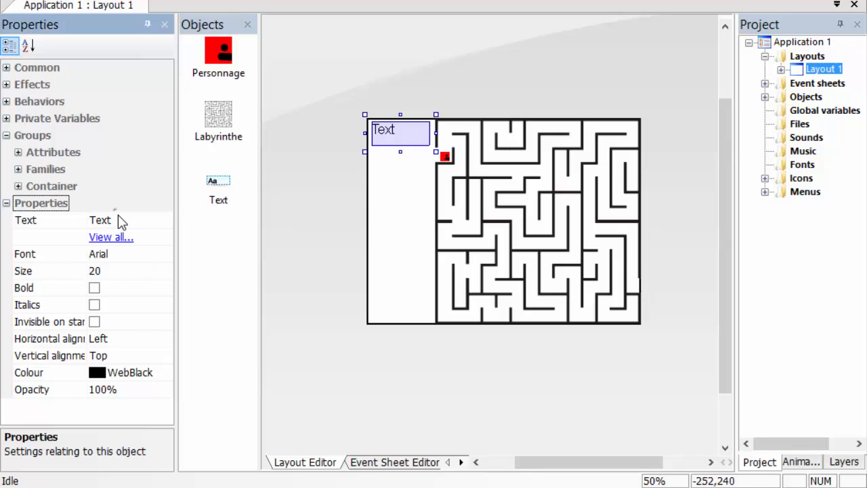
click(124, 223)
text(1205)
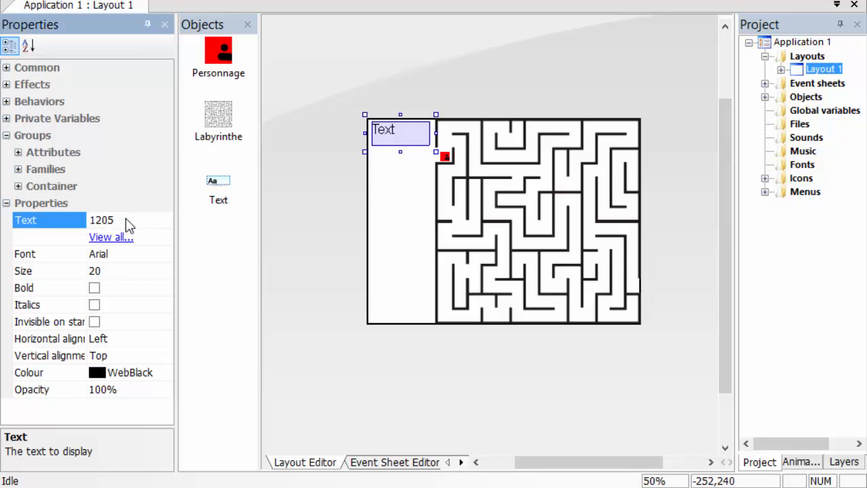
key(Return)
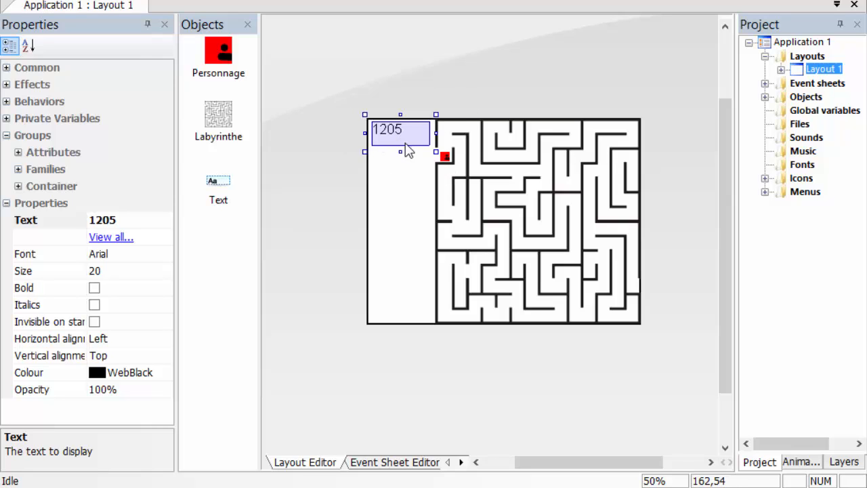
Set the text box's content to 0 and its font size to 30.
click(153, 217)
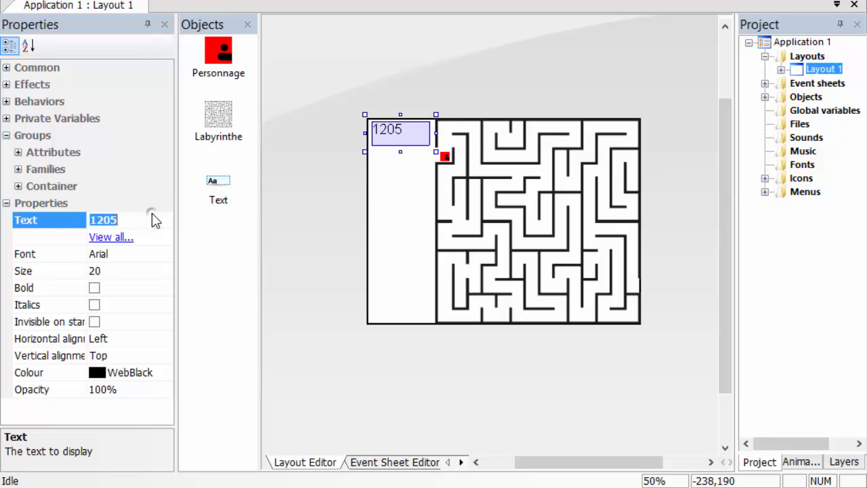
text(0)
key(Return)
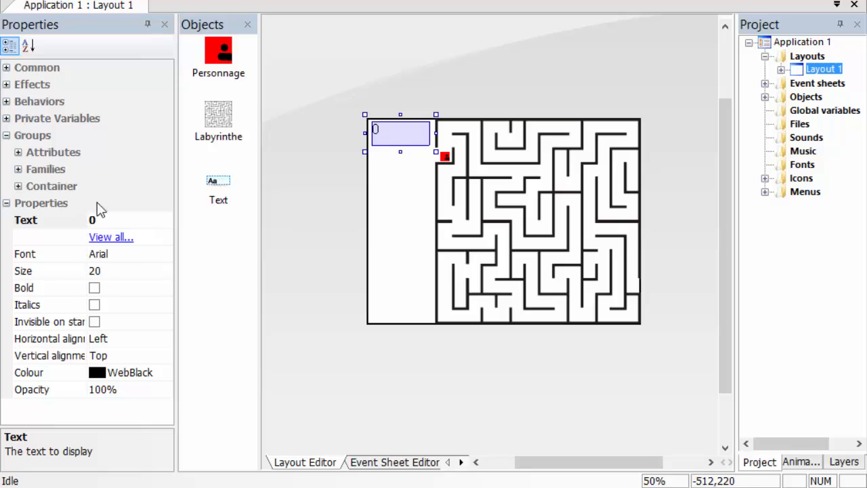
click(107, 254)
click(110, 273)
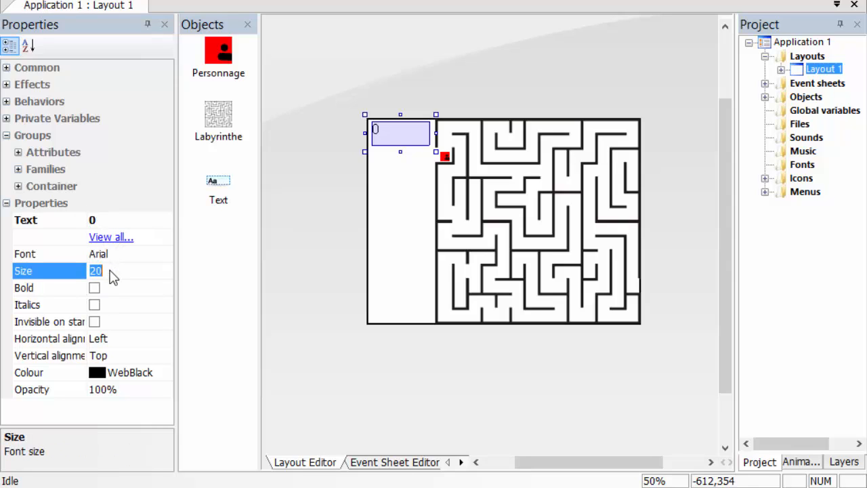
key(Return)
click(135, 322)
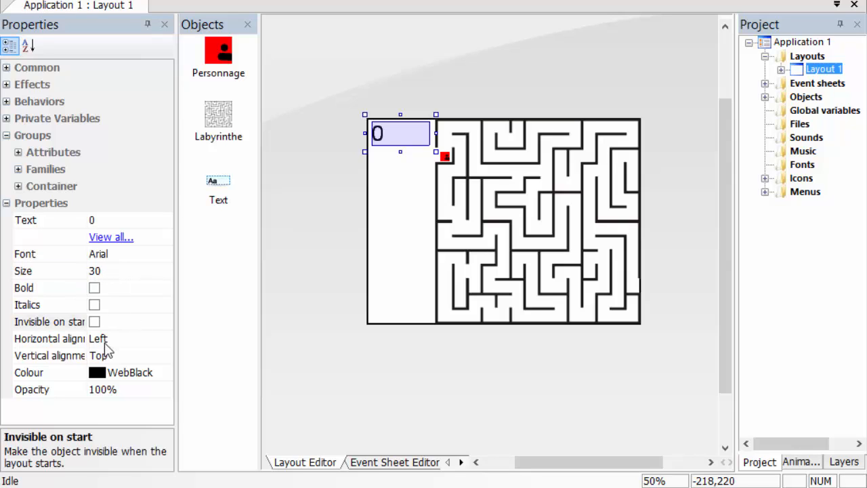
Center the text both horizontally and vertically within its box.
click(101, 338)
click(119, 370)
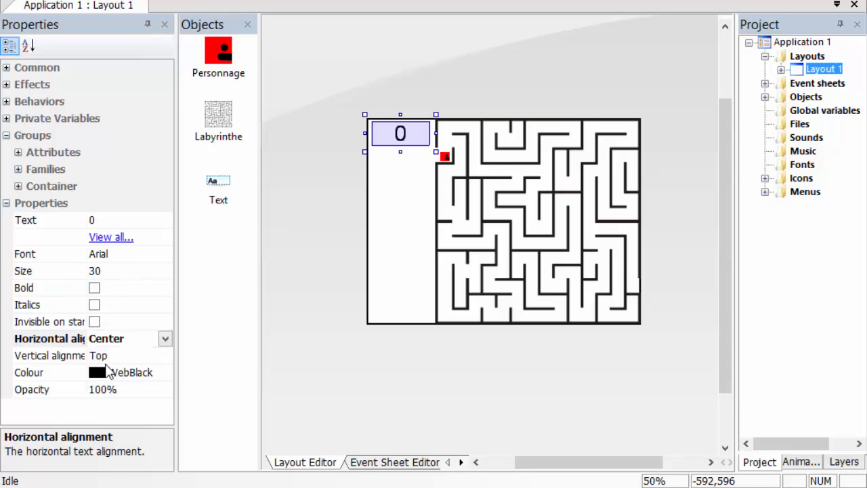
double_click(108, 358)
Change the text box's colour to bright green (WebGreen).
click(138, 376)
click(169, 375)
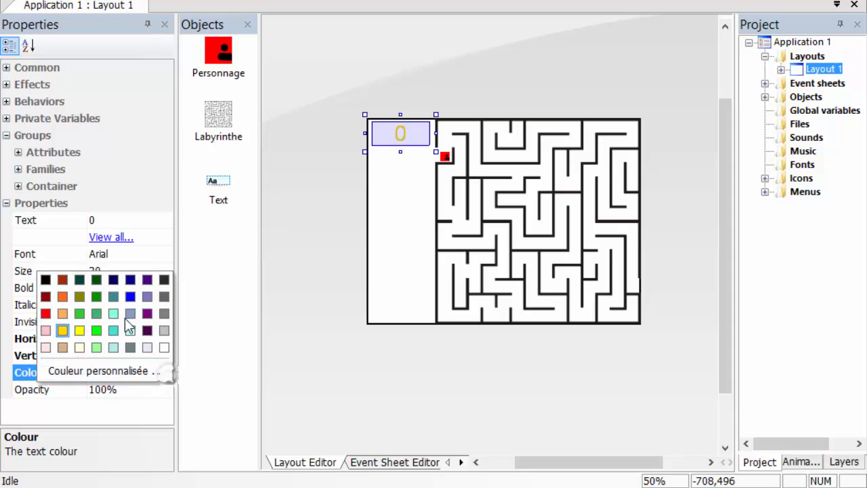
click(97, 330)
click(145, 416)
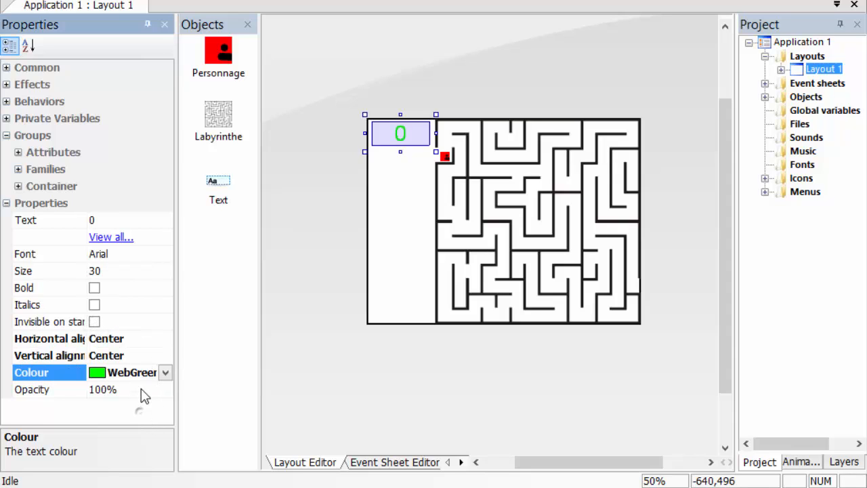
click(354, 390)
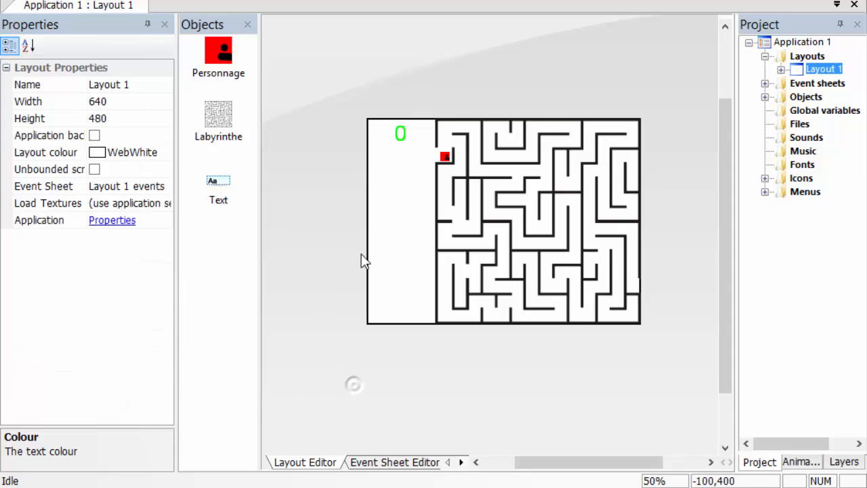
Rename the text object as Temps.
click(406, 141)
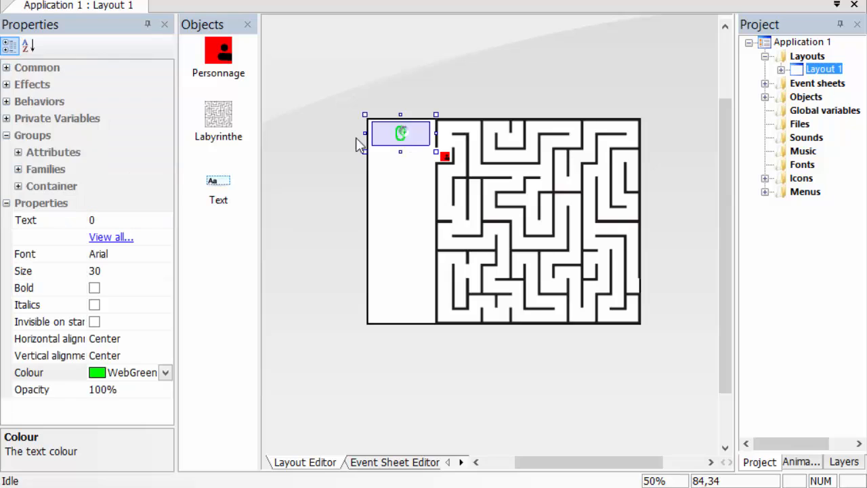
click(6, 68)
click(136, 86)
text(Temps)
key(Return)
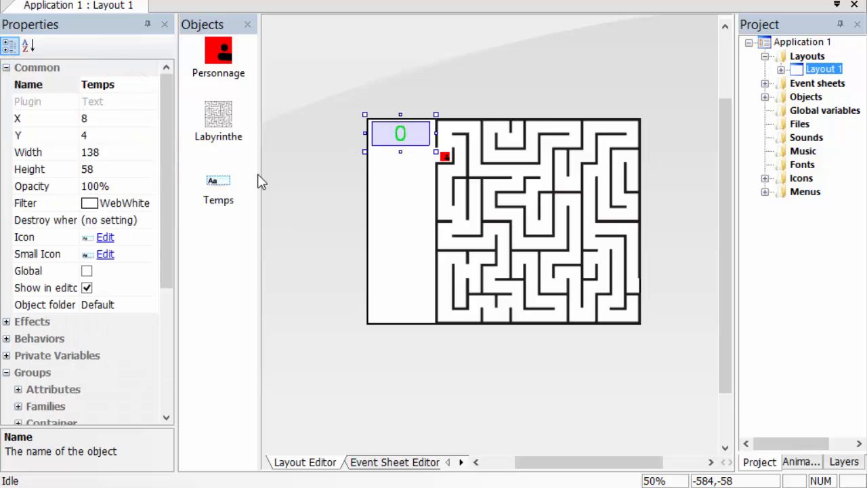
click(302, 300)
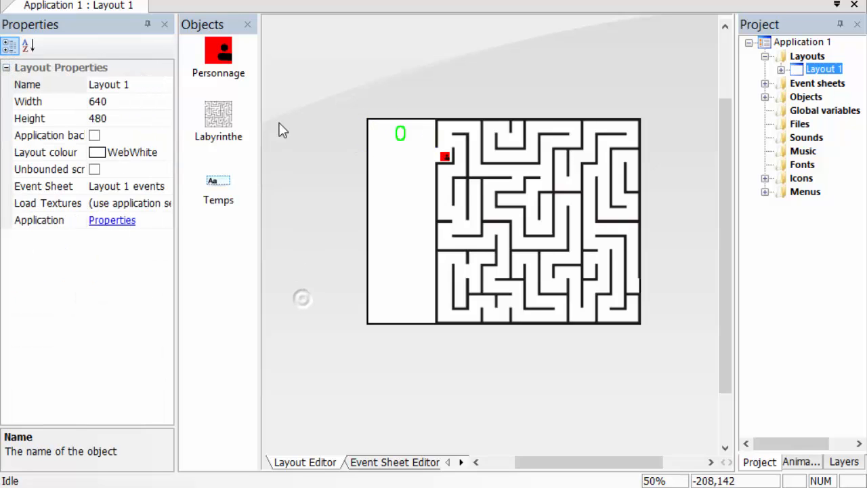
Add a new event to the layout's event sheet with the System condition Always.
click(395, 463)
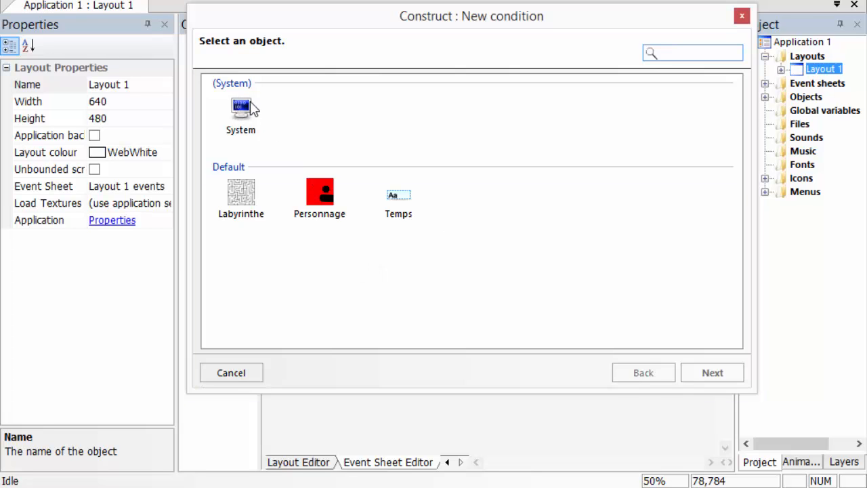
double_click(250, 102)
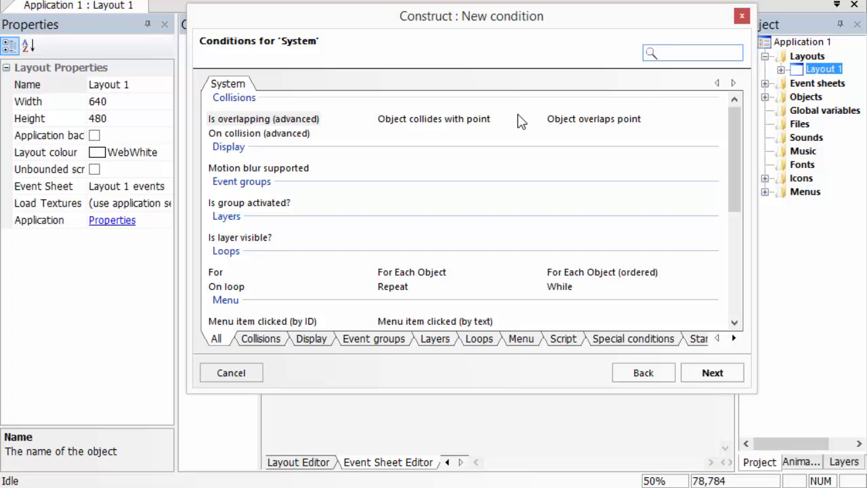
text(alw)
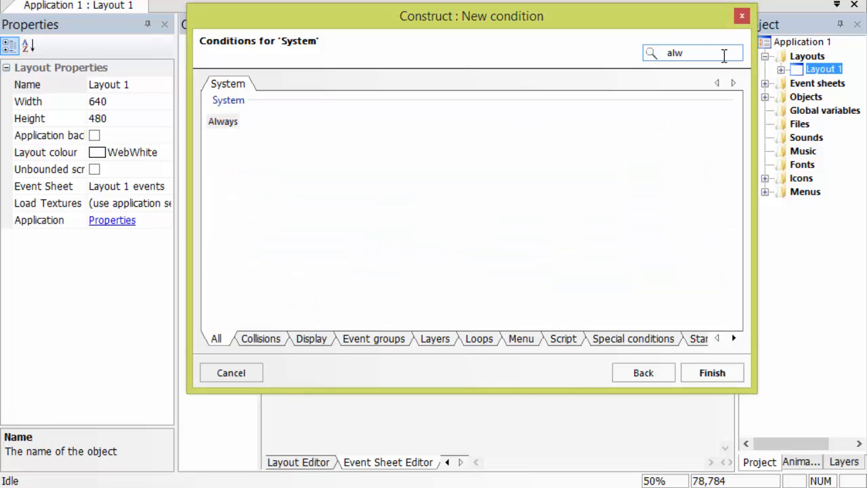
click(231, 125)
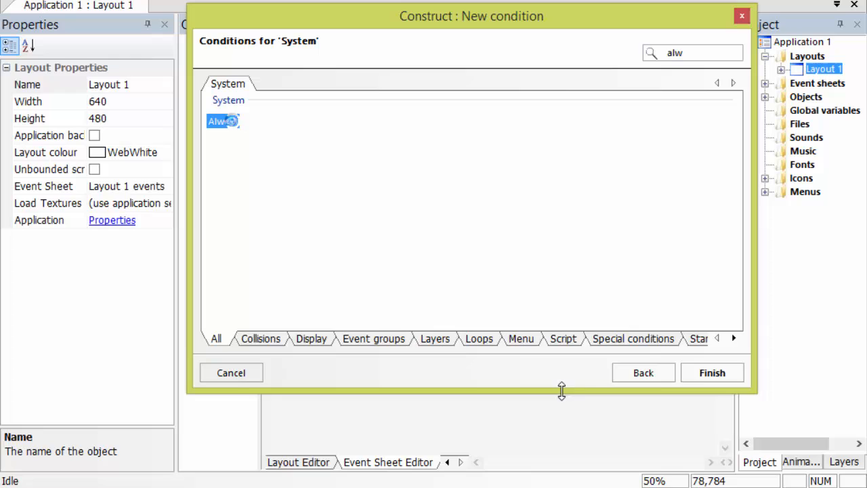
click(723, 370)
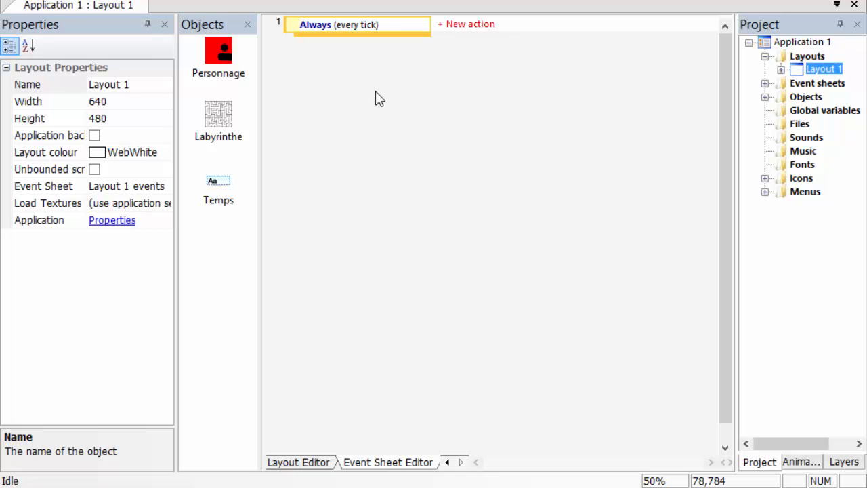
Start a new action on the Always event using Set text for the Temps object.
click(474, 25)
double_click(397, 202)
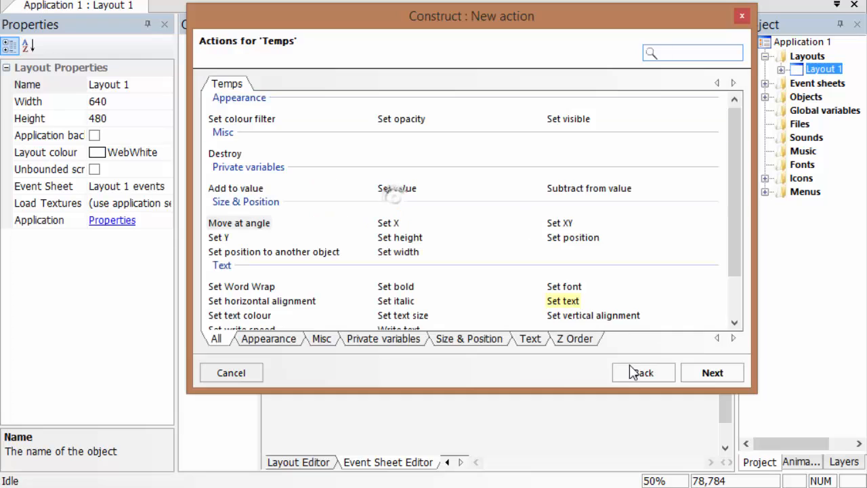
click(644, 372)
double_click(400, 197)
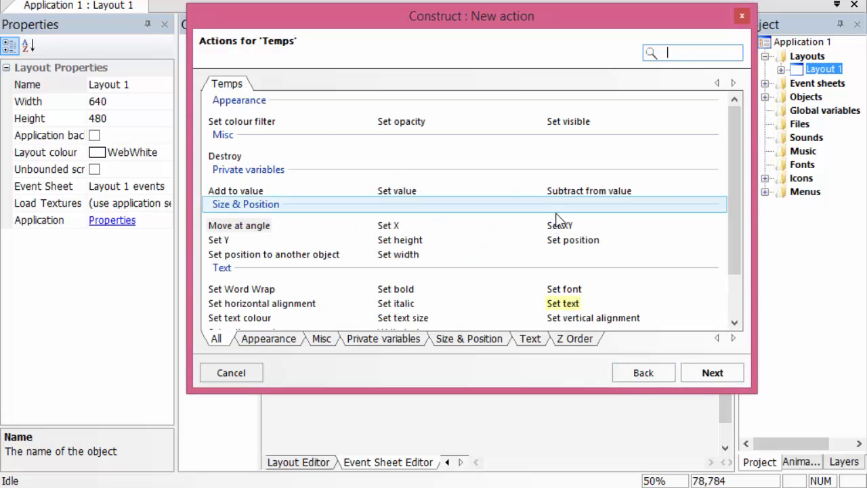
click(564, 303)
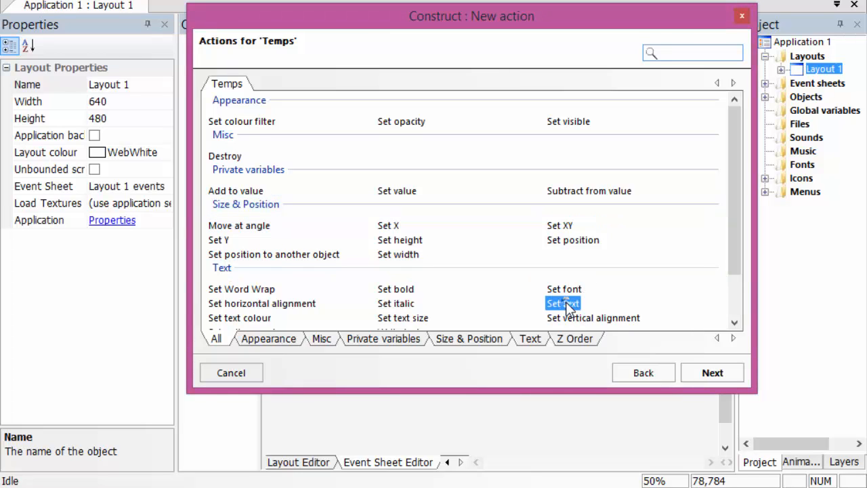
click(704, 374)
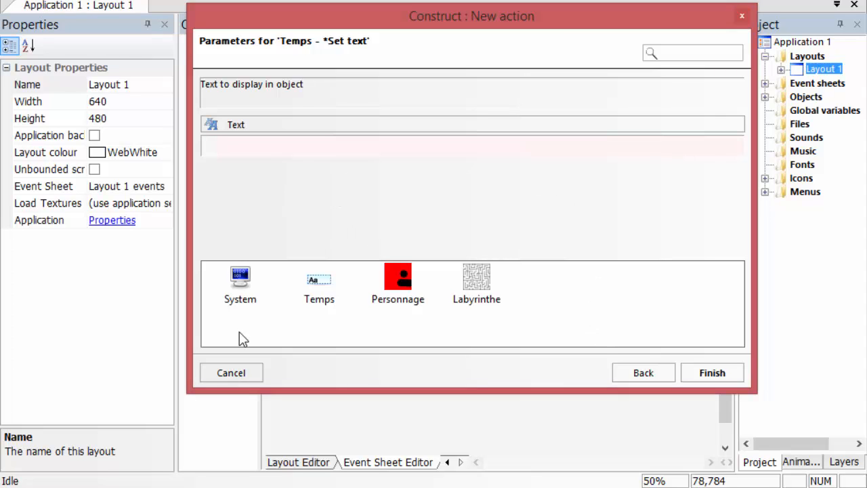
Insert the System expression Get global variable as the text to display in Temps.
click(239, 279)
double_click(236, 275)
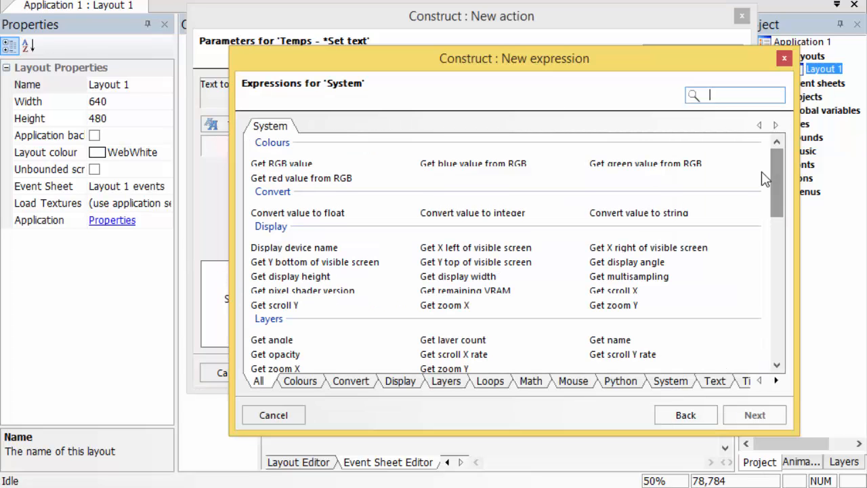
text(get gl)
click(283, 166)
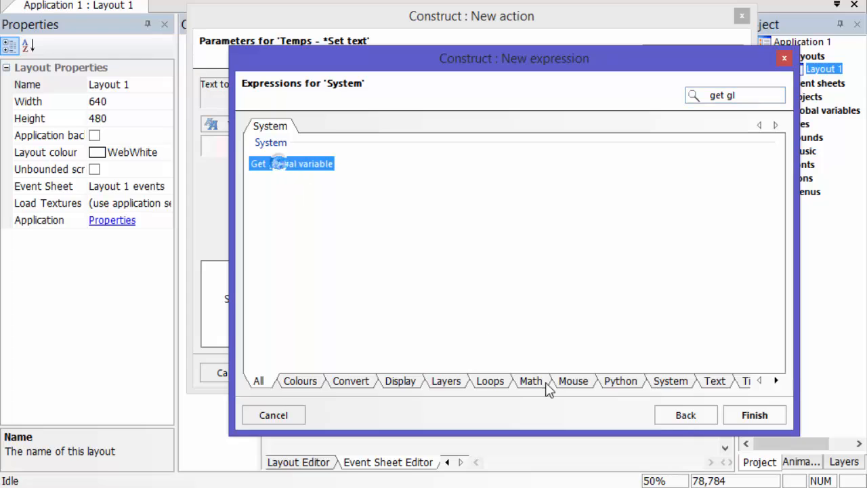
click(755, 409)
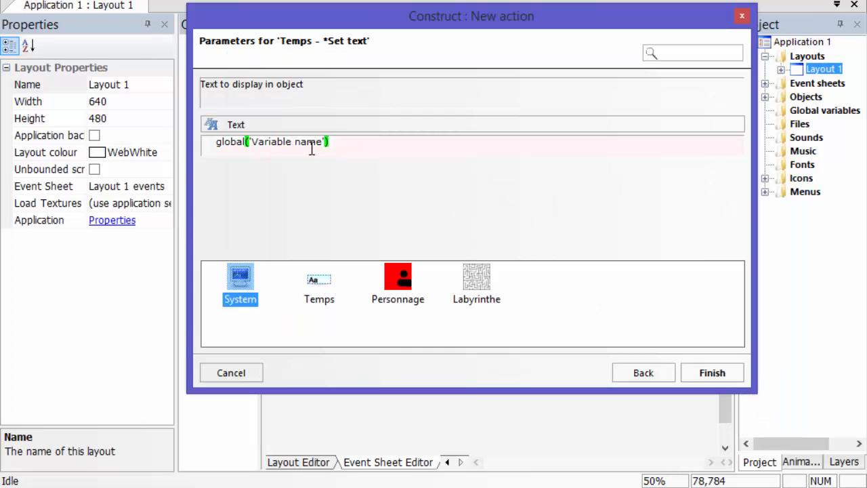
Replace the variable name placeholder in the text expression so it reads global('Temps').
drag(321, 142, 249, 129)
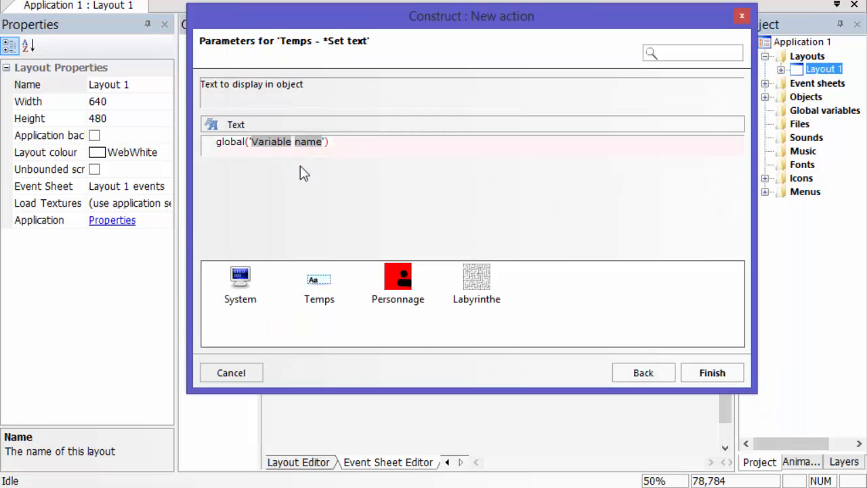
text(Tem)
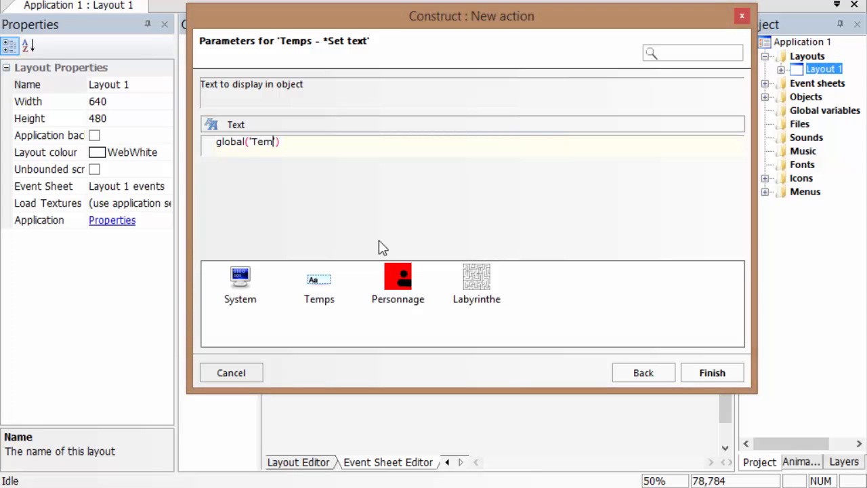
text(ps)
Finish the Set text action, defining the missing global variable temps as a Number with initial value 0.
click(705, 374)
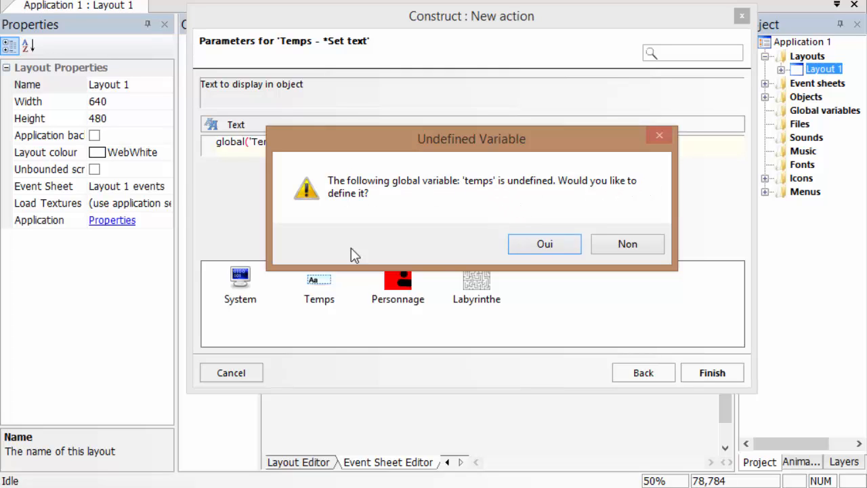
click(562, 250)
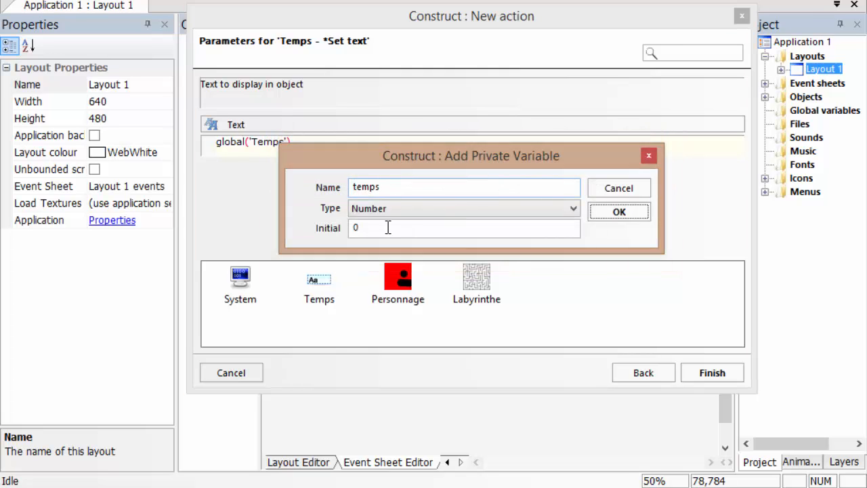
click(607, 210)
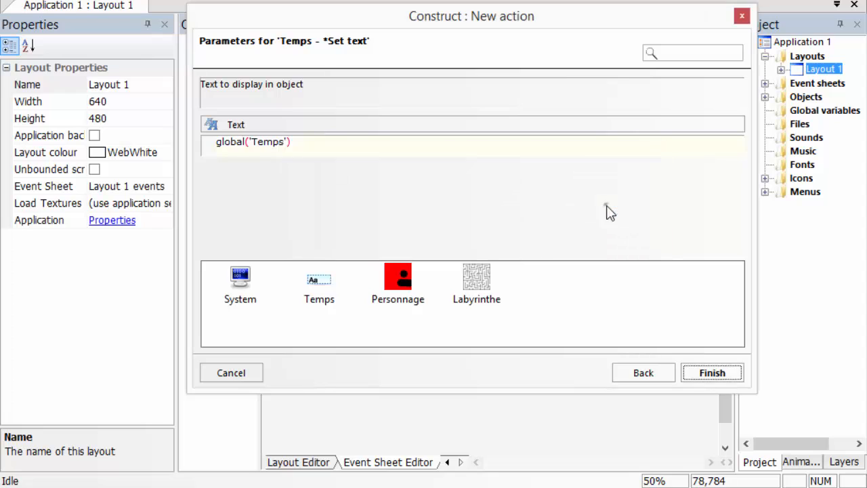
click(713, 374)
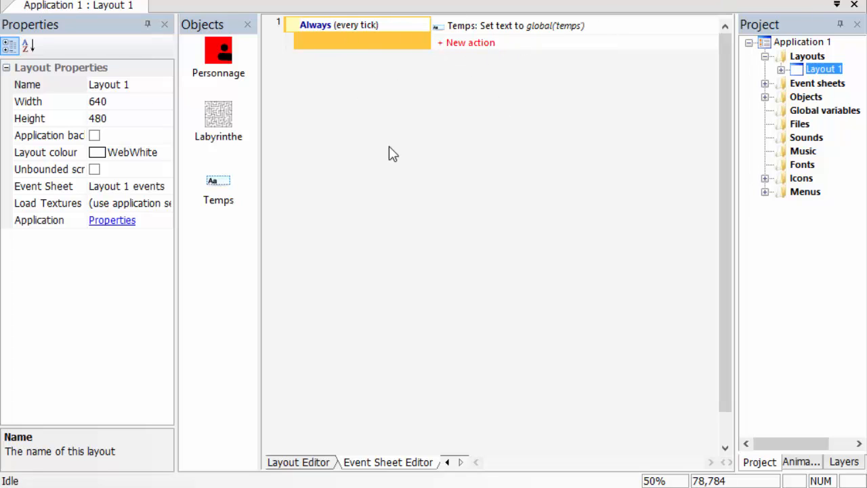
Add a second event with the System condition Every X Milliseconds set to 100.
click(334, 26)
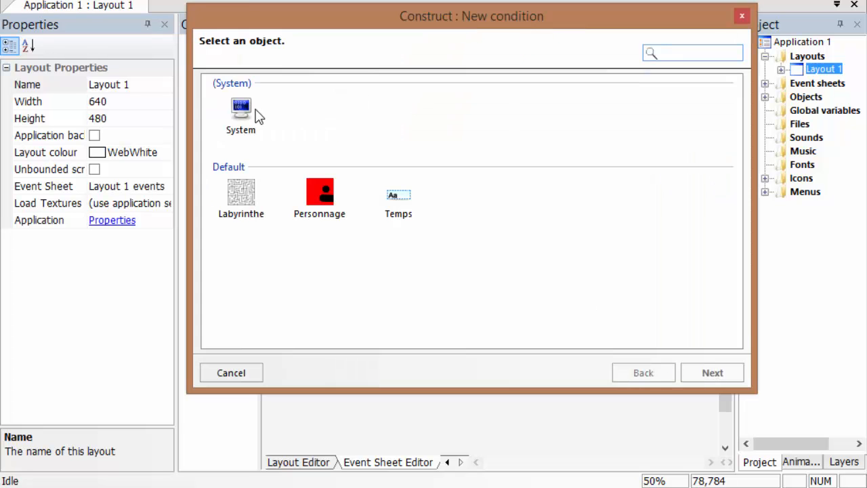
double_click(254, 113)
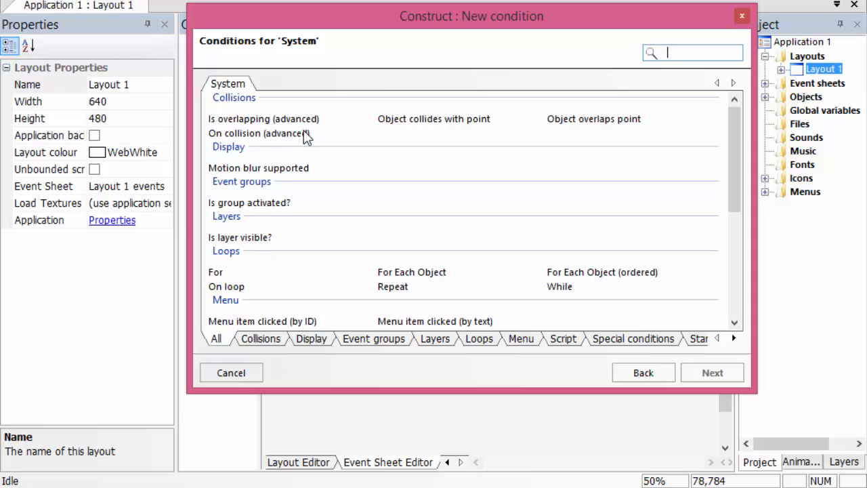
text(every)
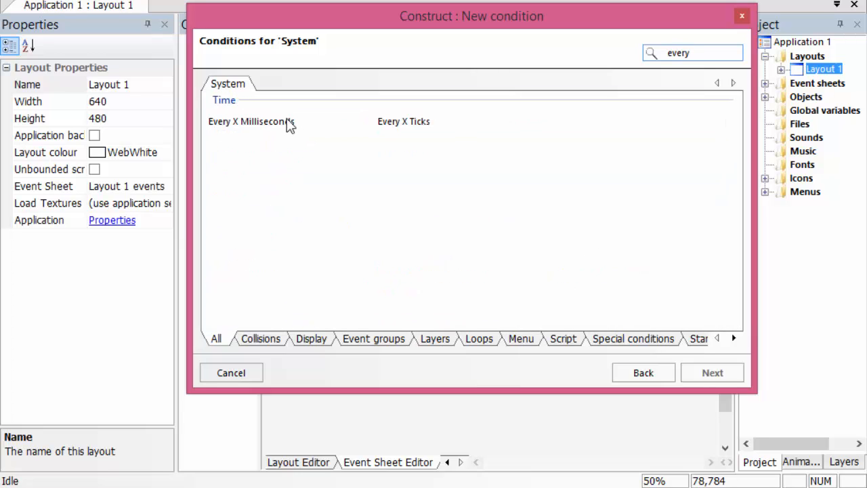
double_click(245, 122)
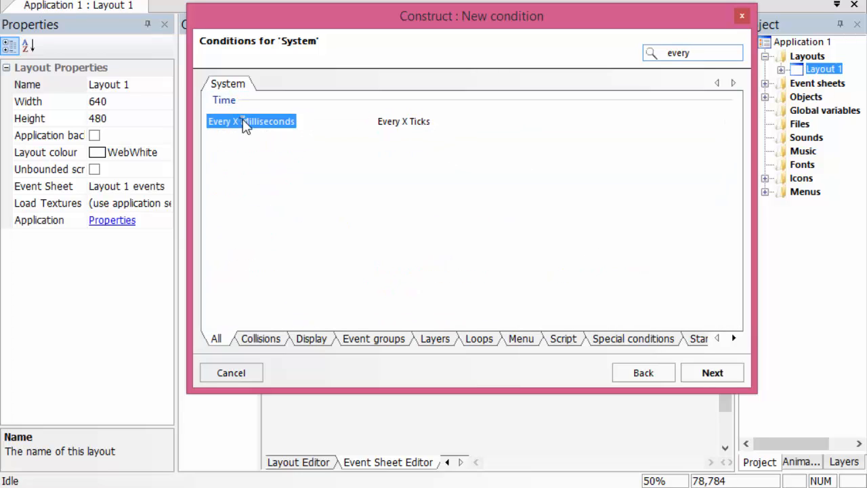
text(100)
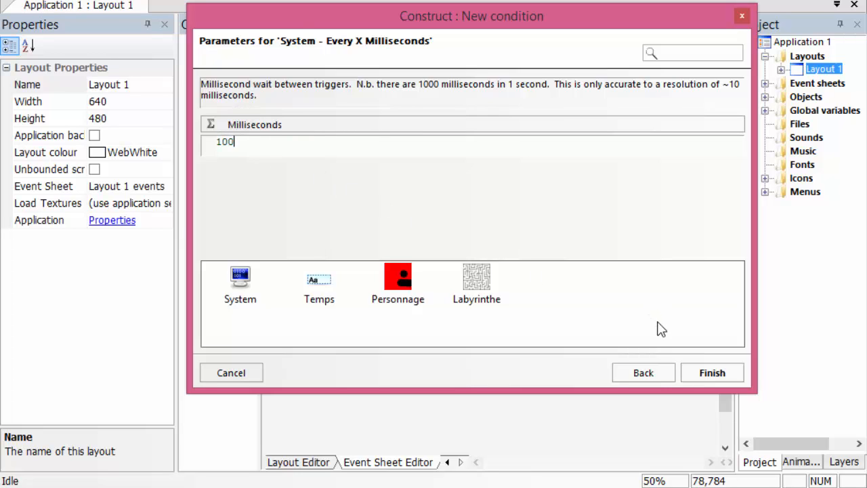
click(724, 372)
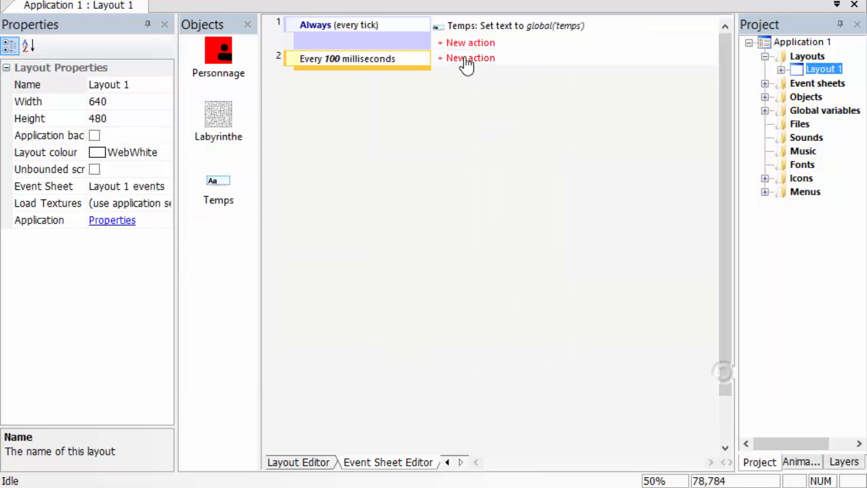
Add a System action to the Every 100 milliseconds event that adds 0.1 to the global variable temps.
click(466, 59)
double_click(242, 112)
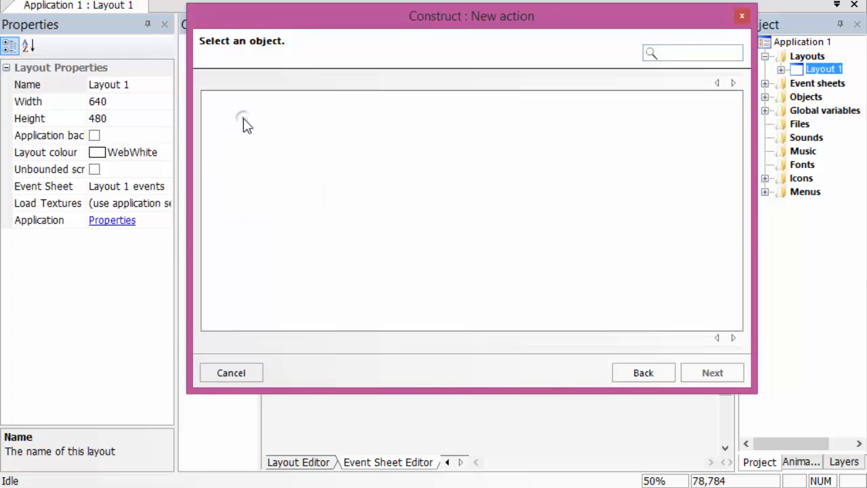
click(573, 340)
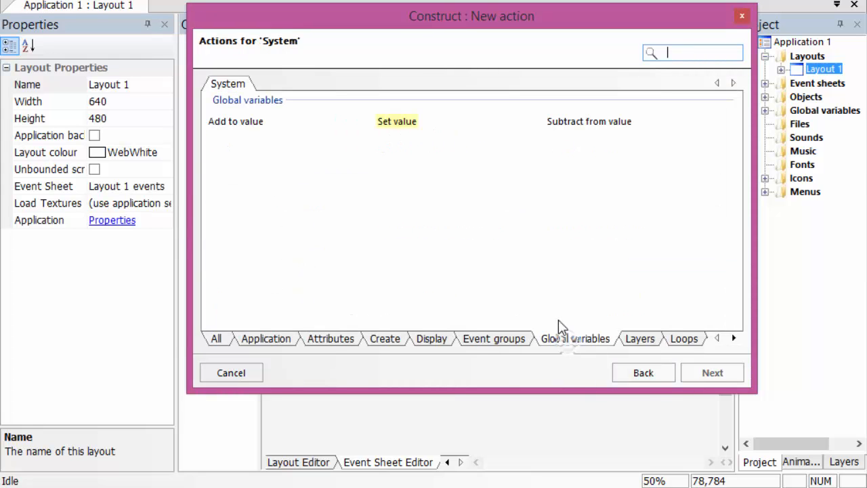
click(628, 372)
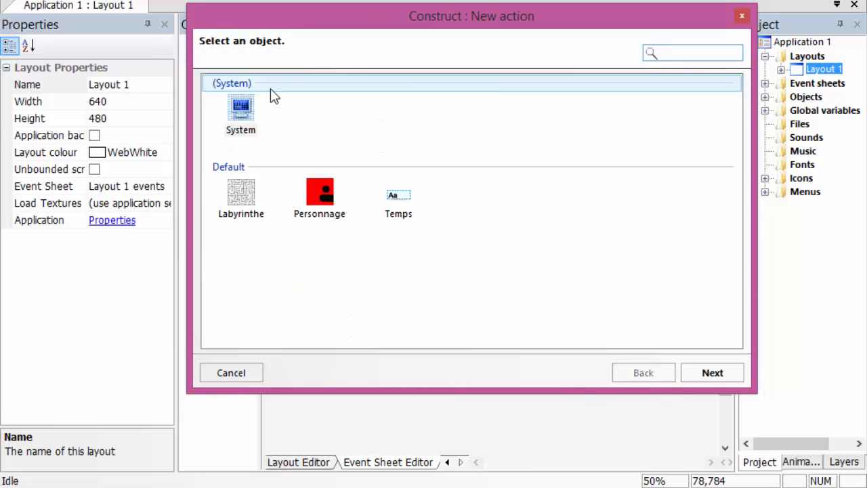
double_click(242, 108)
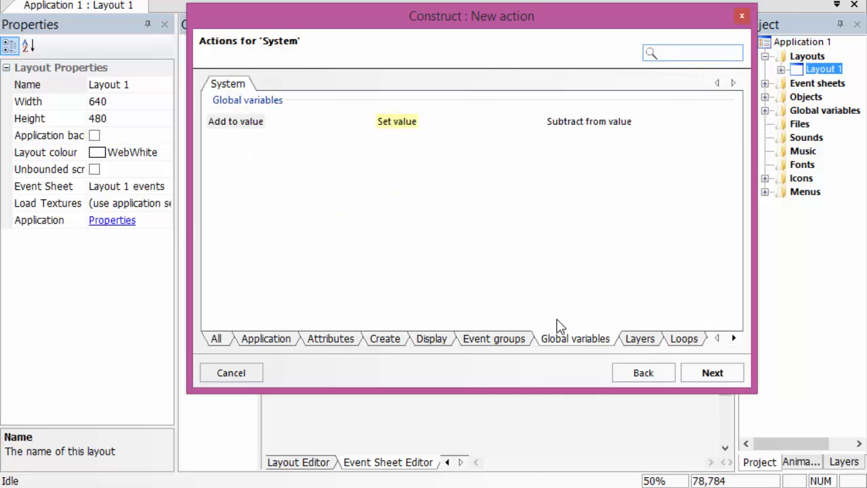
double_click(246, 125)
click(269, 190)
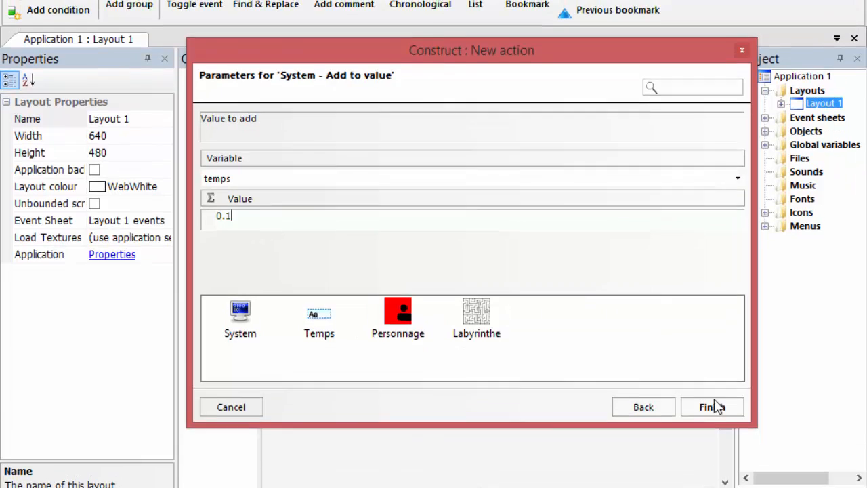
click(712, 373)
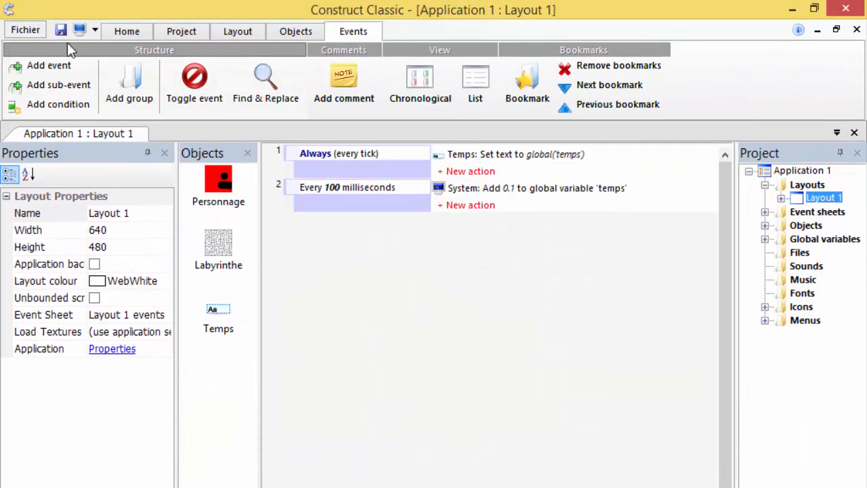
Run the game to check how the time is displayed, then close the preview.
click(80, 30)
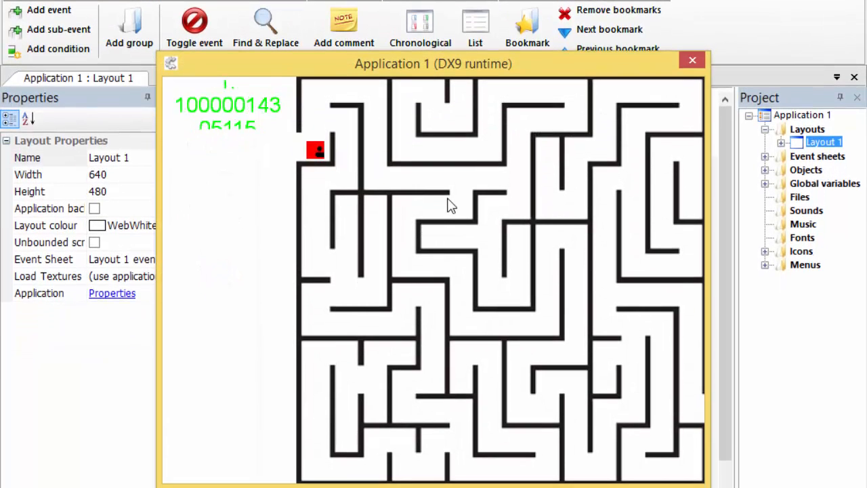
click(240, 115)
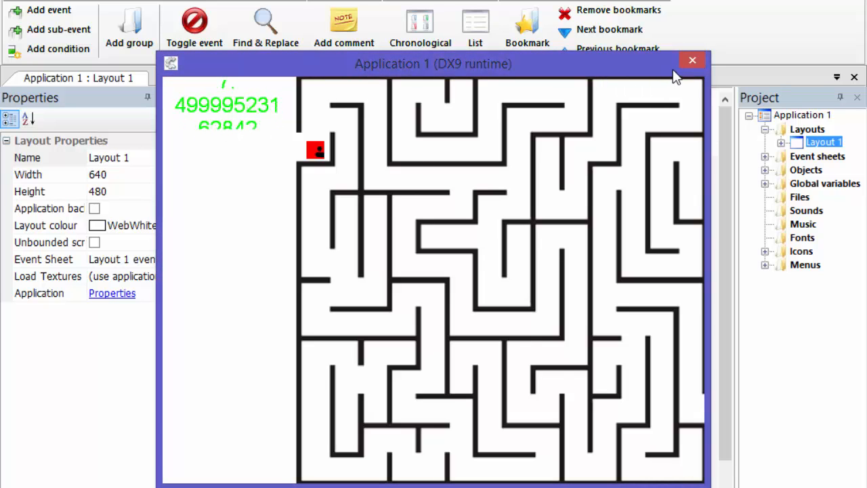
click(692, 60)
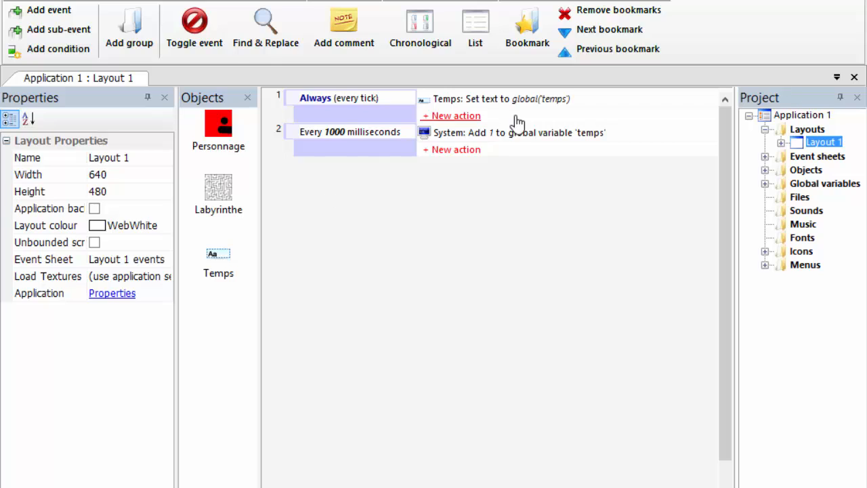
Run the game again, move the character through the maze while watching the timer, and close the preview.
key(F5)
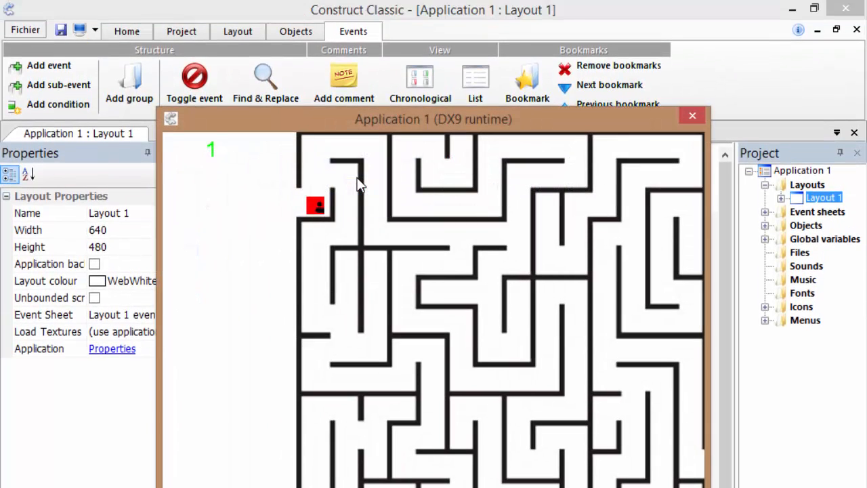
key(Right)
key(Up)
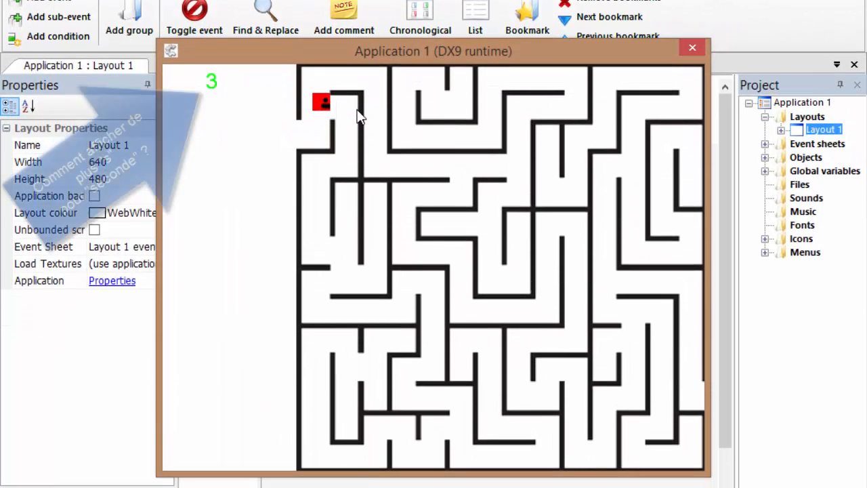
key(Down)
key(Up)
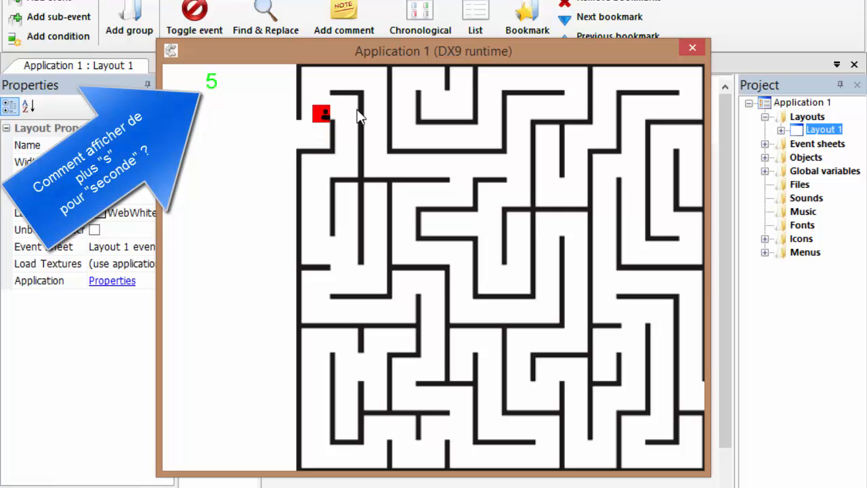
key(Up)
key(Right)
key(Right)
key(Down)
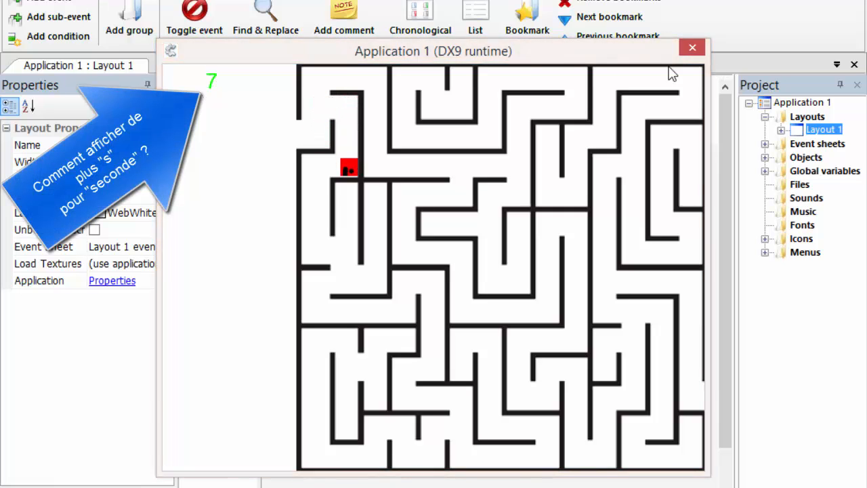
click(689, 47)
Edit the Temps Set text action, inserting the System expression Convert value to string before global('temps') and clearing its Value placeholder.
double_click(488, 93)
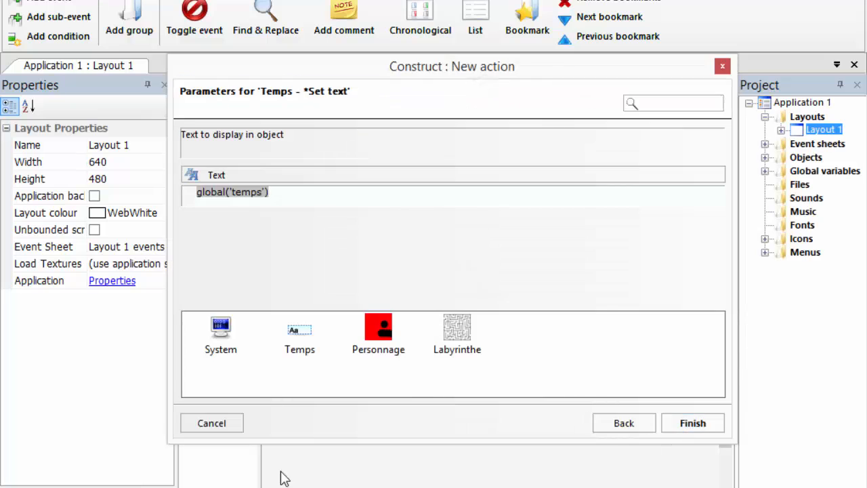
double_click(222, 328)
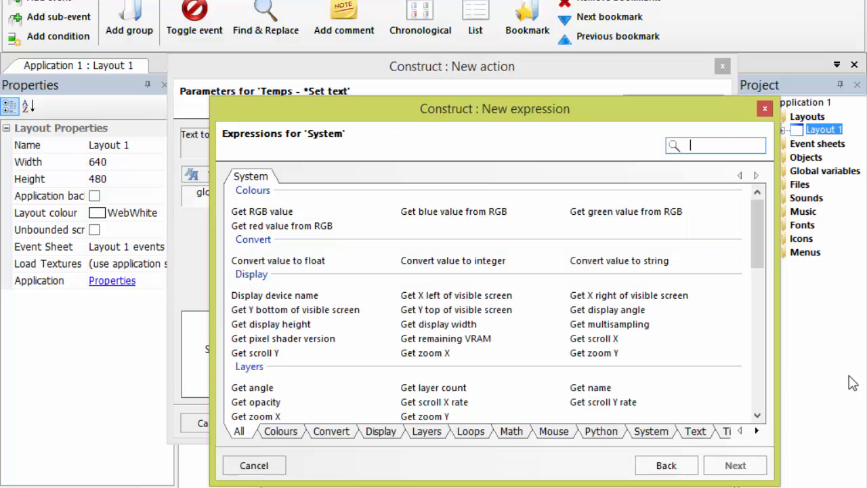
double_click(629, 267)
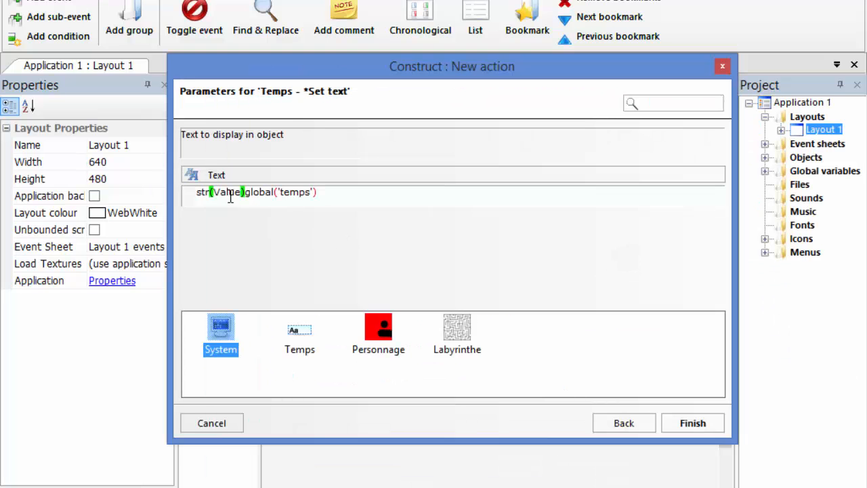
key(BackSpace)
key(BackSpace)
key(BackSpace)
key(BackSpace)
key(BackSpace)
key(BackSpace)
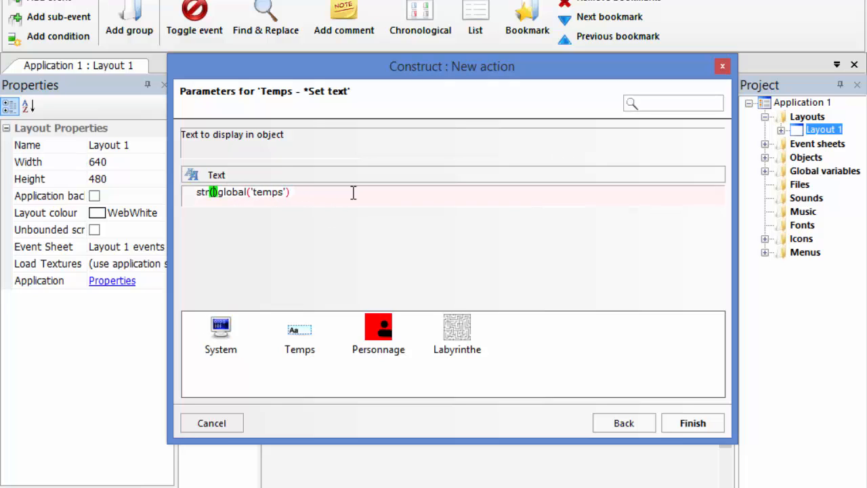
Enclose the global variable in the string conversion so the expression reads str(global('temps')).
click(353, 193)
text())
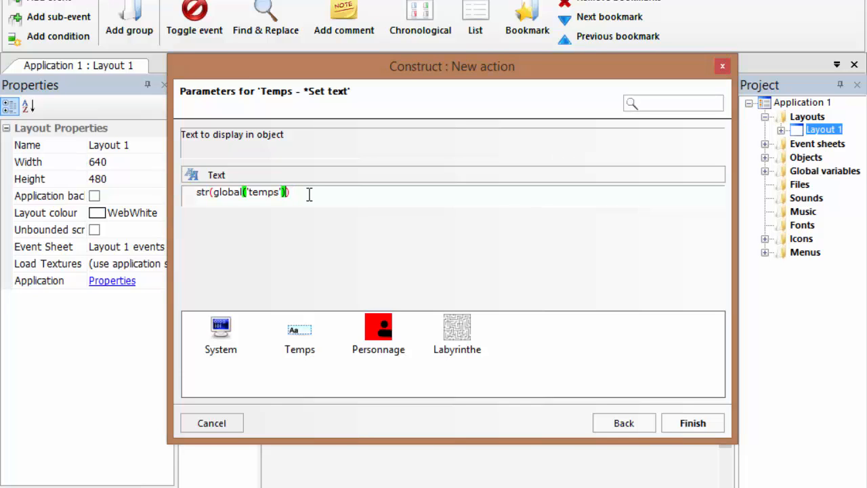
text(=)
key(BackSpace)
text())
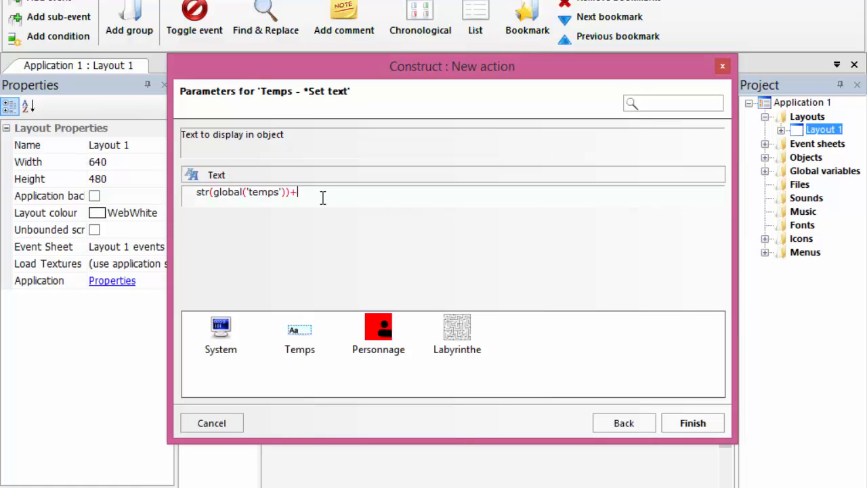
Append +"s" to the text expression and finish the Set text action.
text(+'s')
click(715, 428)
click(605, 294)
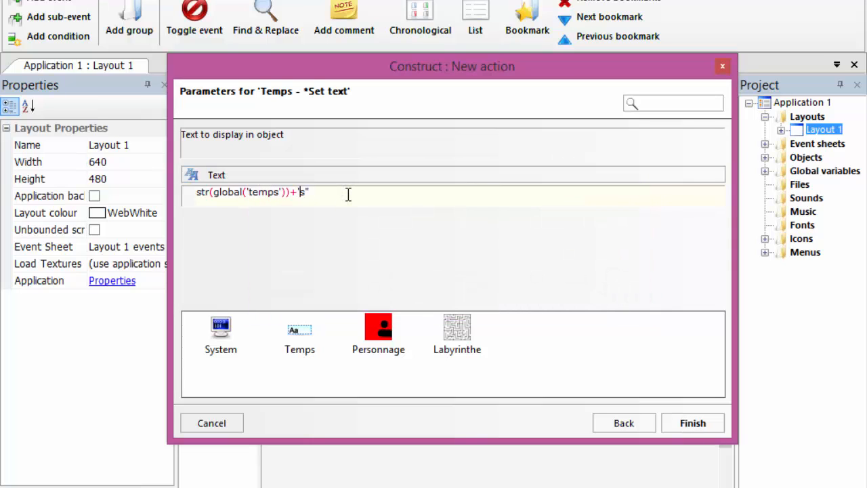
click(692, 423)
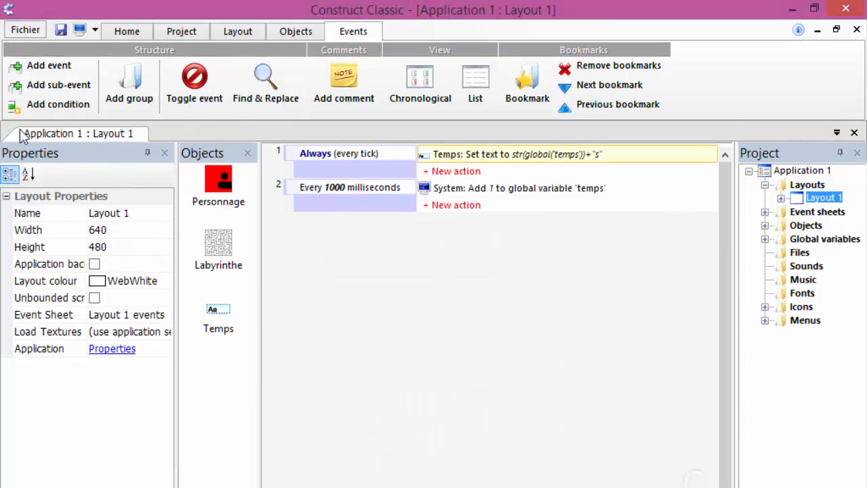
Run the game and move the character through the maze to check the timer's seconds suffix.
key(F5)
key(Right)
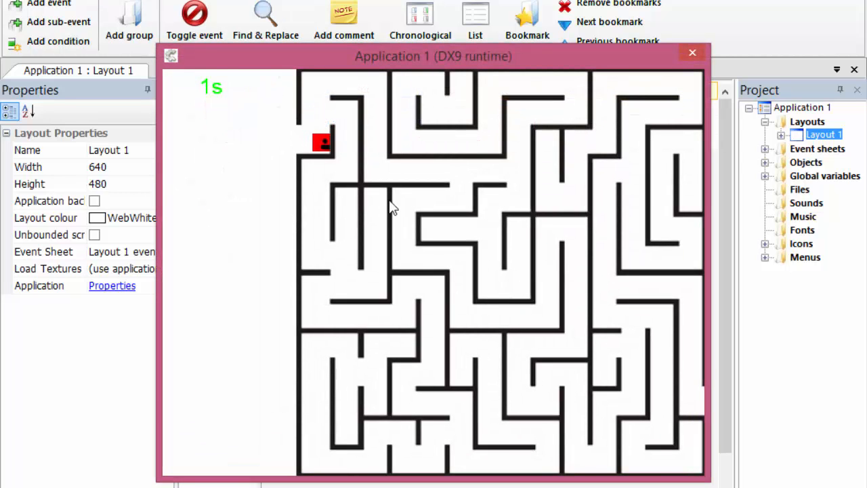
key(Up)
key(Right)
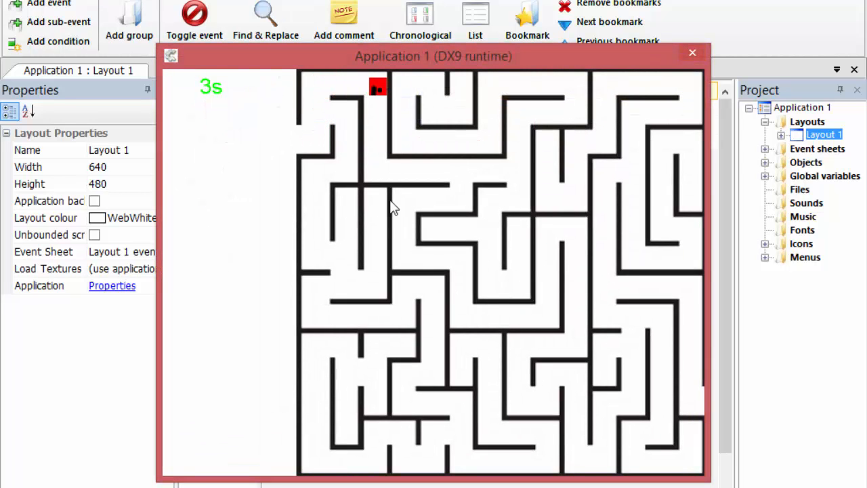
Keep steering the character around the maze's upper corridor while the timer counts, and close the running game.
key(Down)
key(Down)
key(Left)
key(Up)
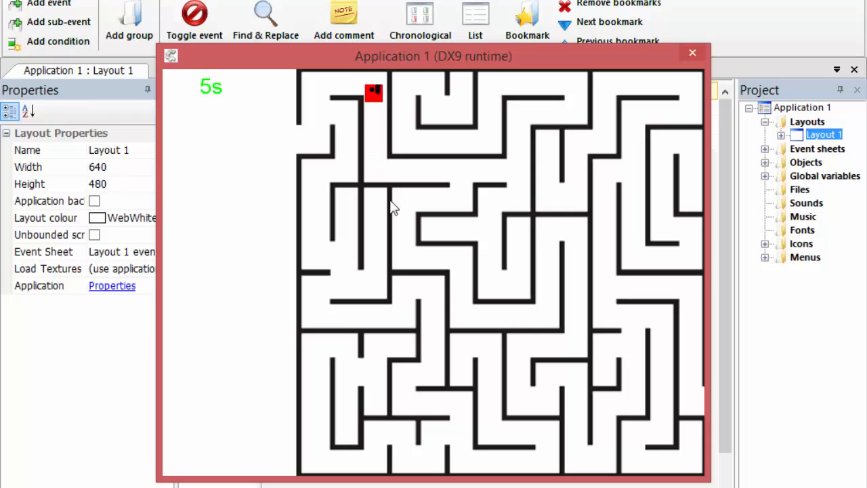
key(Left)
click(704, 52)
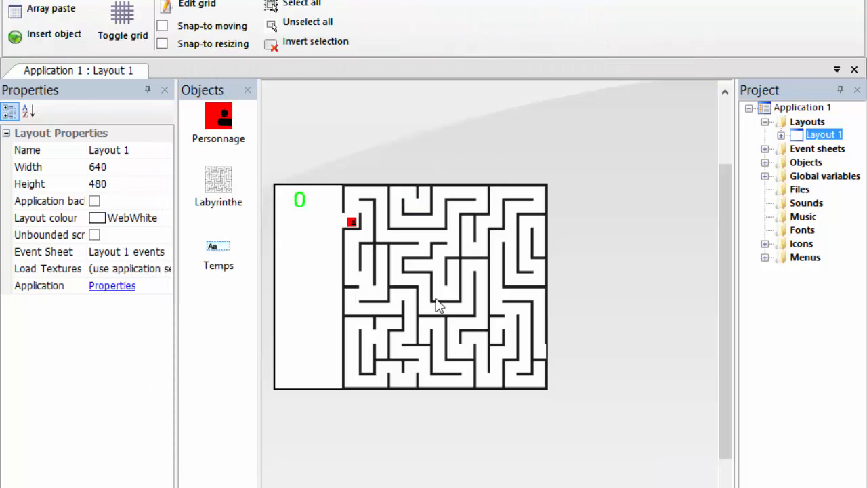
Insert a Box object in the layout and fit it as a small vertical rectangle over the maze's exit opening.
double_click(507, 434)
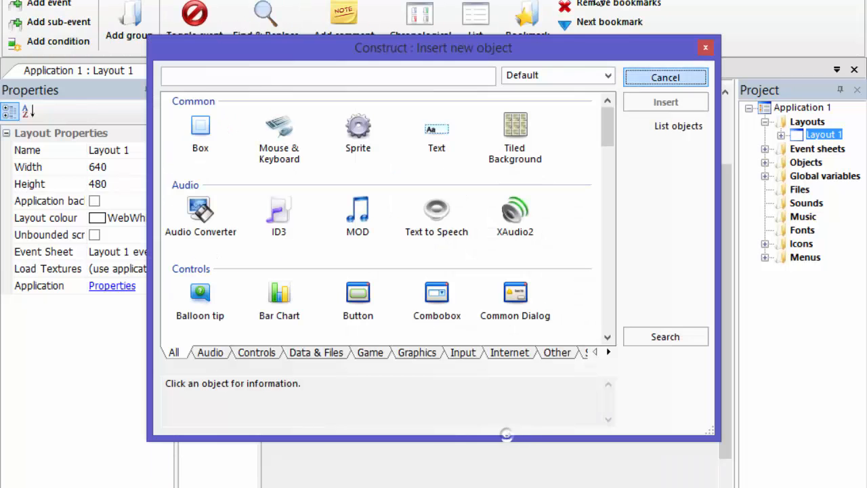
double_click(201, 129)
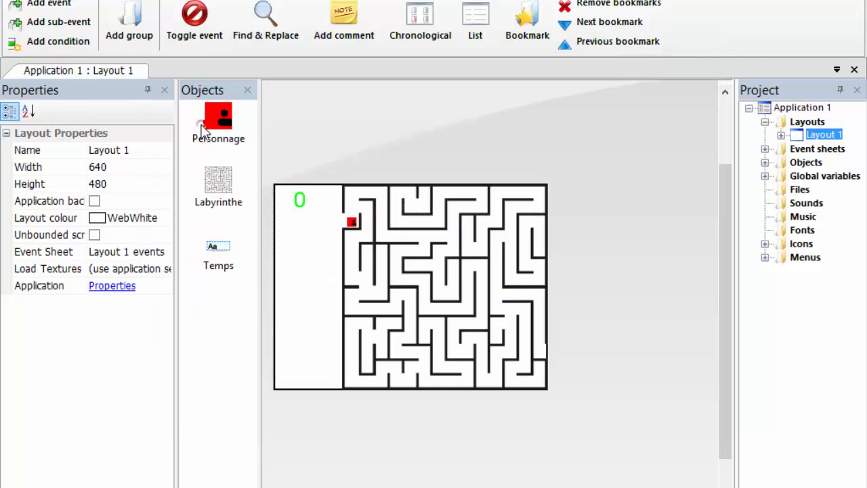
click(546, 351)
ctrl+scroll(535, 342, up, 2)
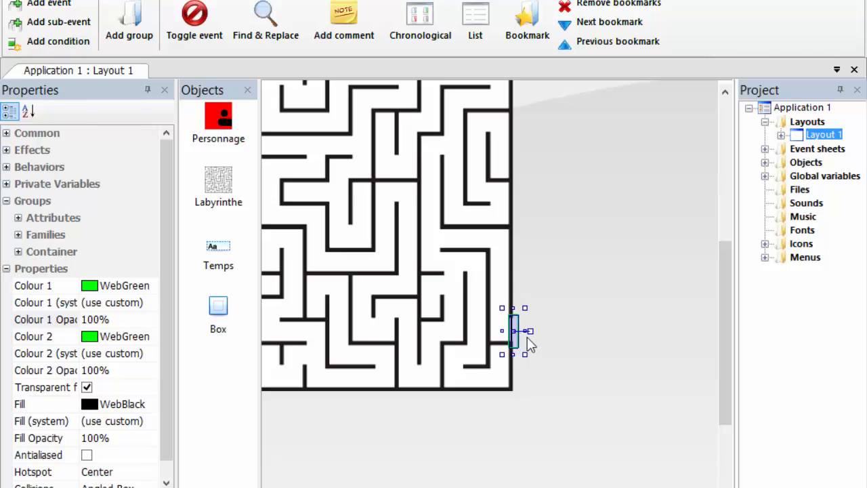
click(596, 358)
click(514, 331)
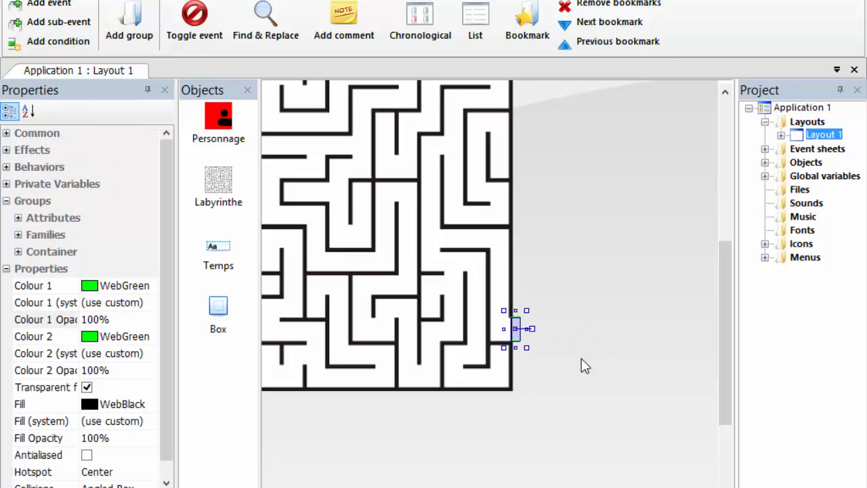
click(535, 362)
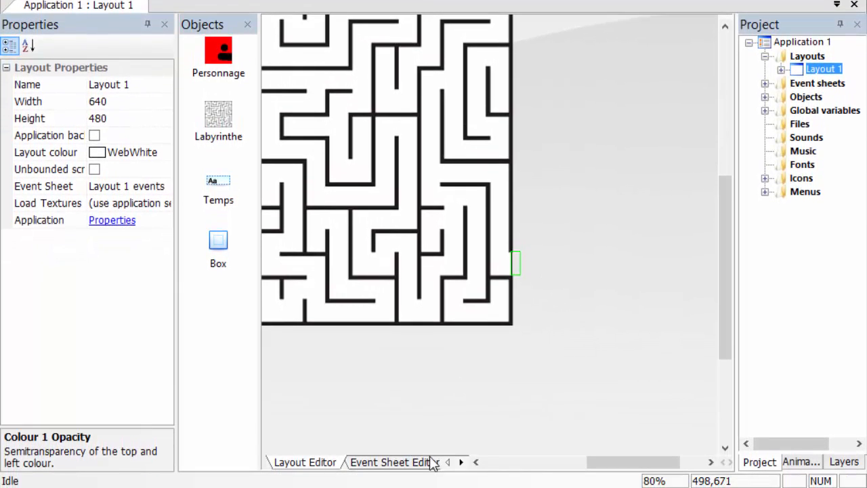
Add an event with the Personnage condition On collision with another object, using Box as the other object.
click(400, 462)
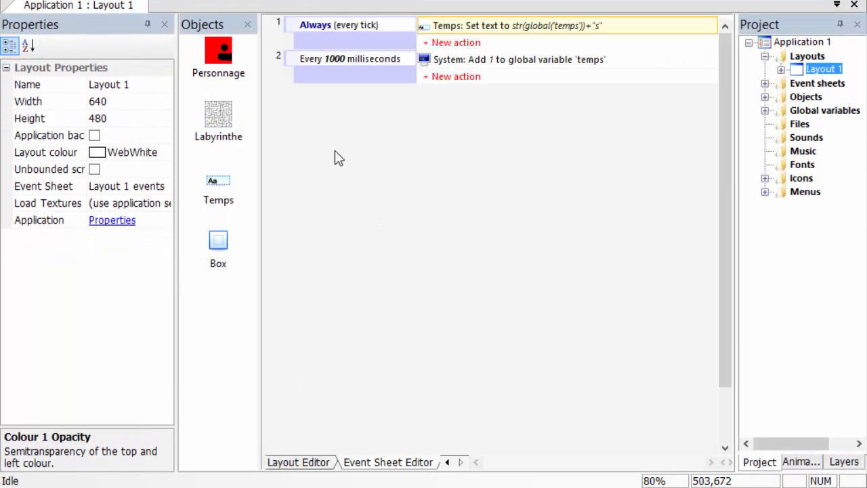
double_click(385, 173)
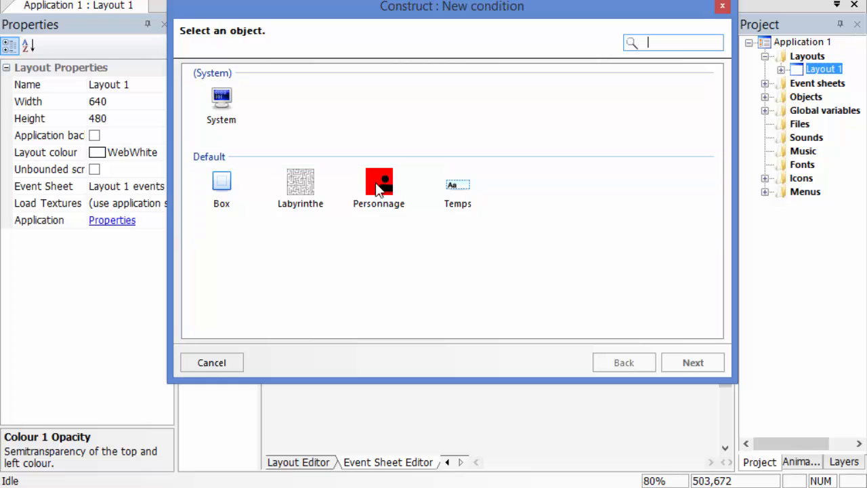
double_click(378, 186)
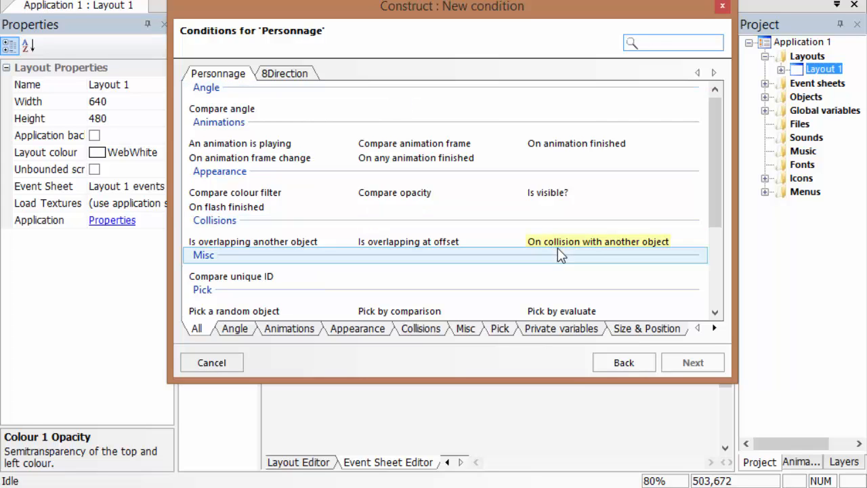
drag(712, 203, 719, 125)
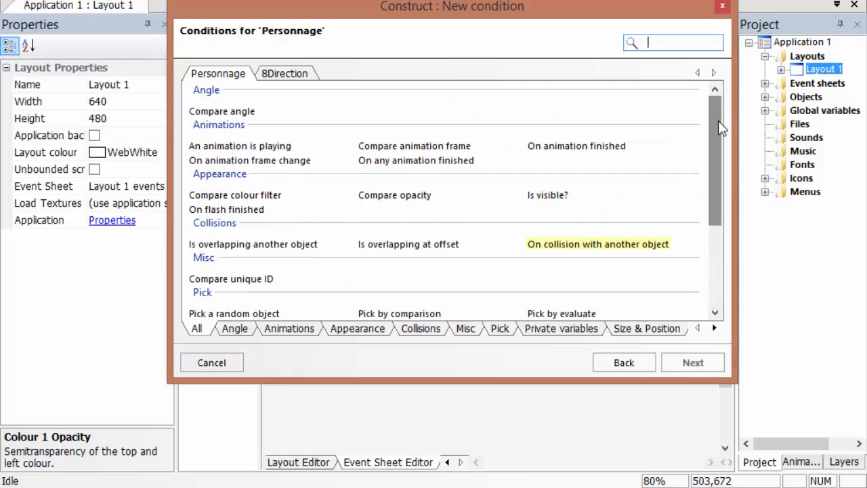
text(on )
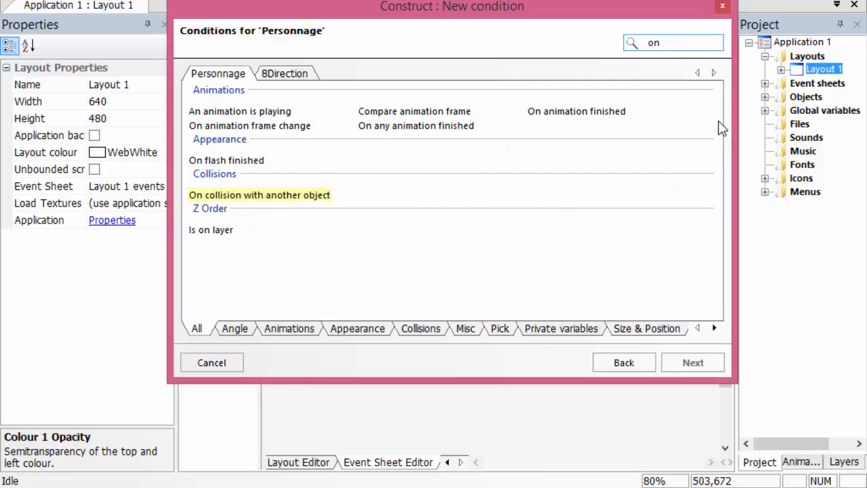
text(col)
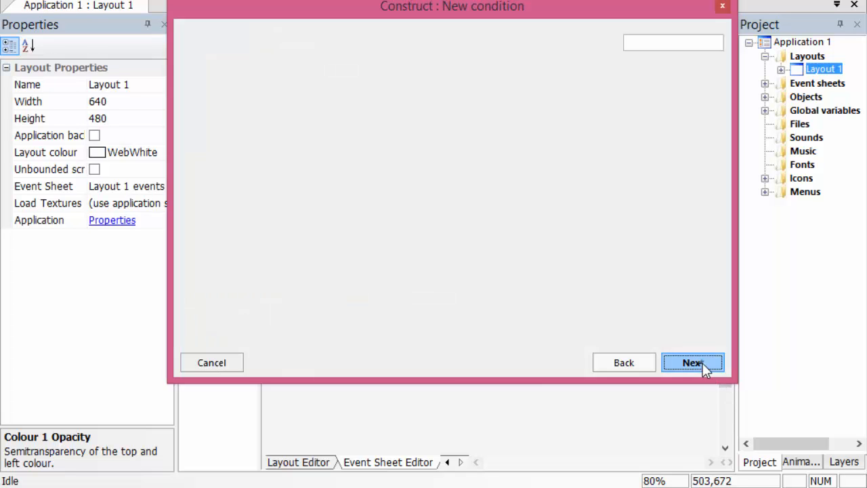
click(701, 363)
click(412, 135)
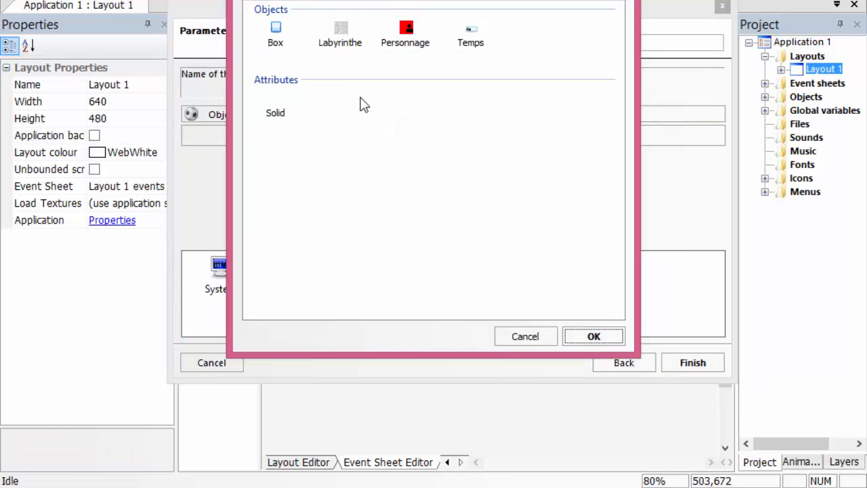
double_click(275, 28)
click(703, 366)
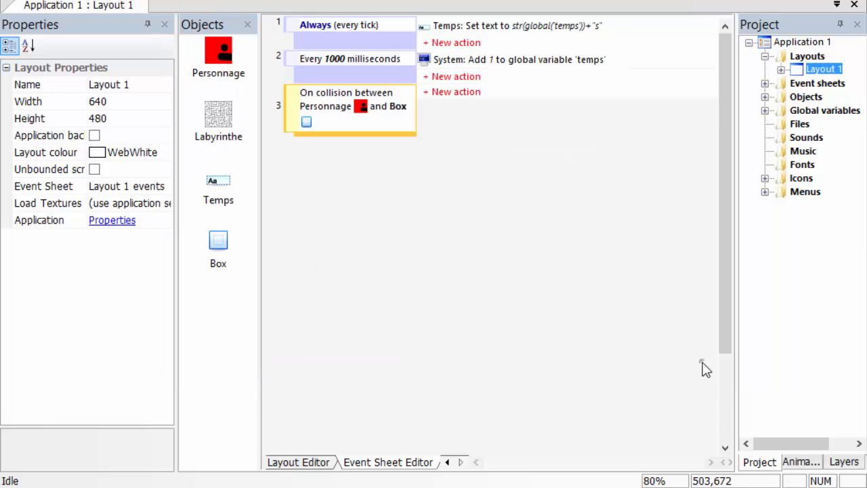
Add a System Message box action to the Personnage and Box collision event.
click(456, 91)
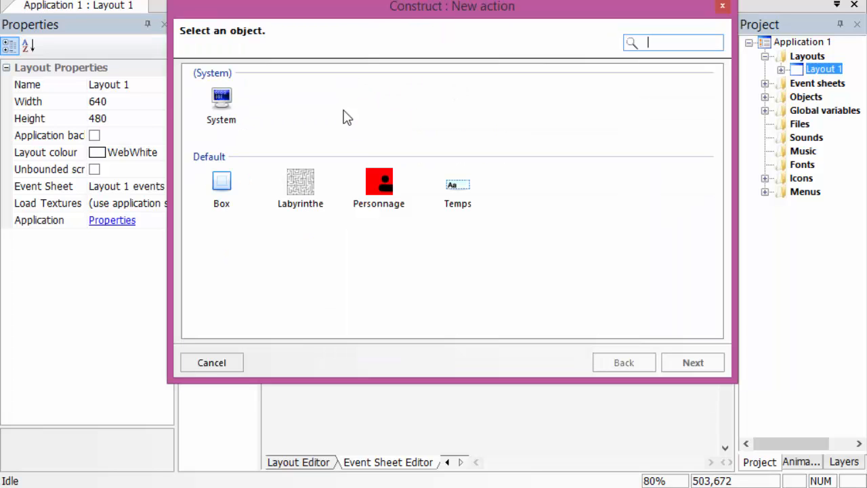
double_click(227, 107)
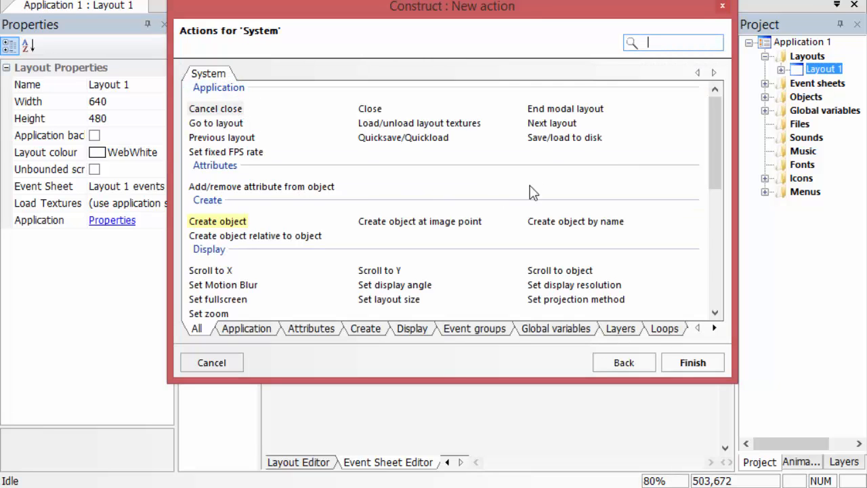
drag(720, 143, 730, 305)
drag(727, 365, 727, 367)
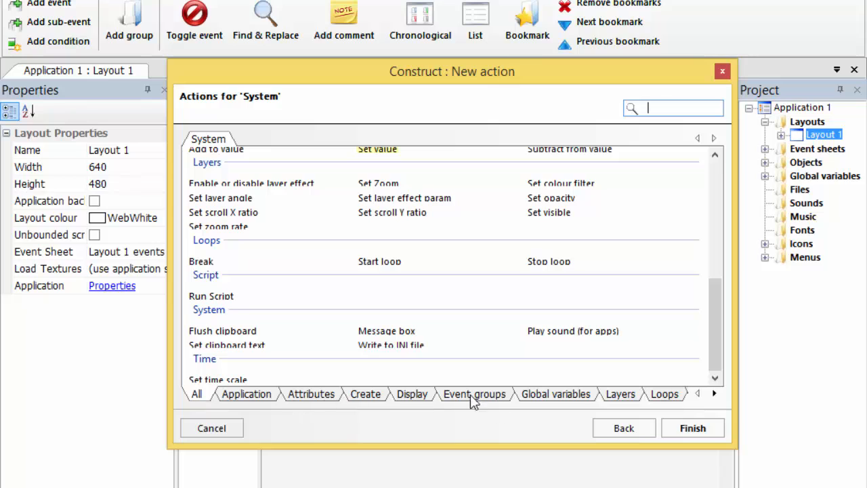
click(410, 331)
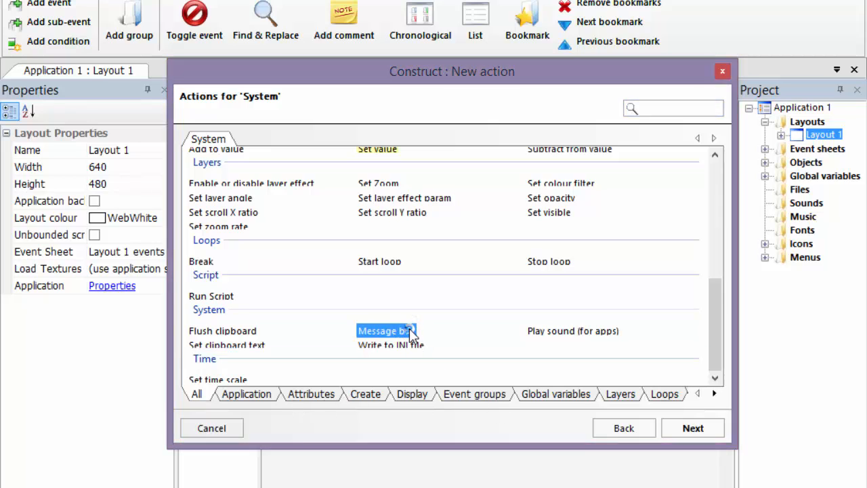
double_click(410, 332)
Set the message box title to "Tu as réussi !" and its message to "Veut-tu rejouer ?", and finish the action.
click(219, 268)
click(219, 223)
text(Tu as r)
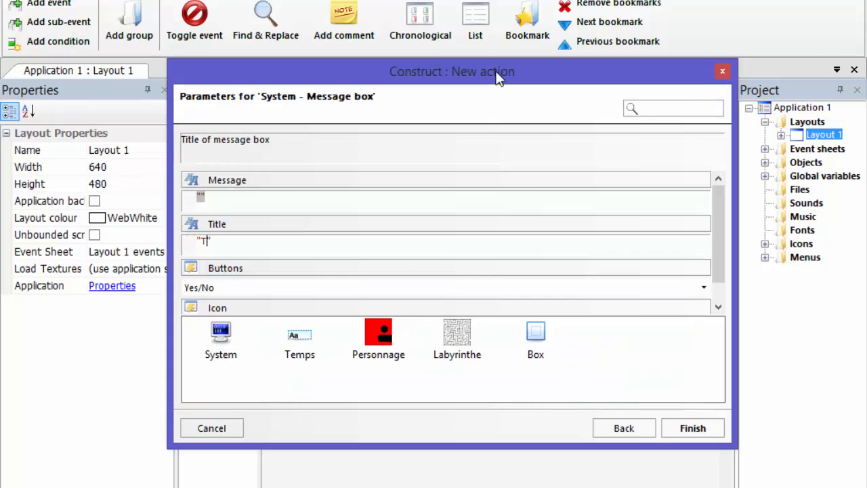
text(éussi !)
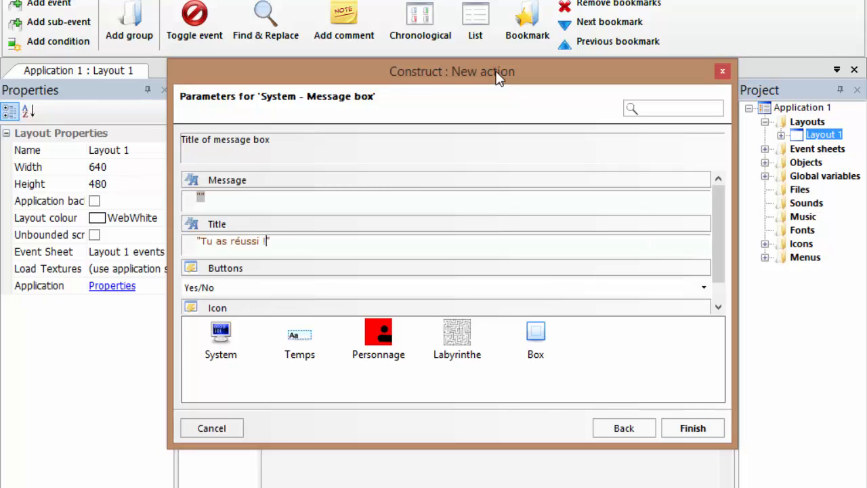
click(204, 201)
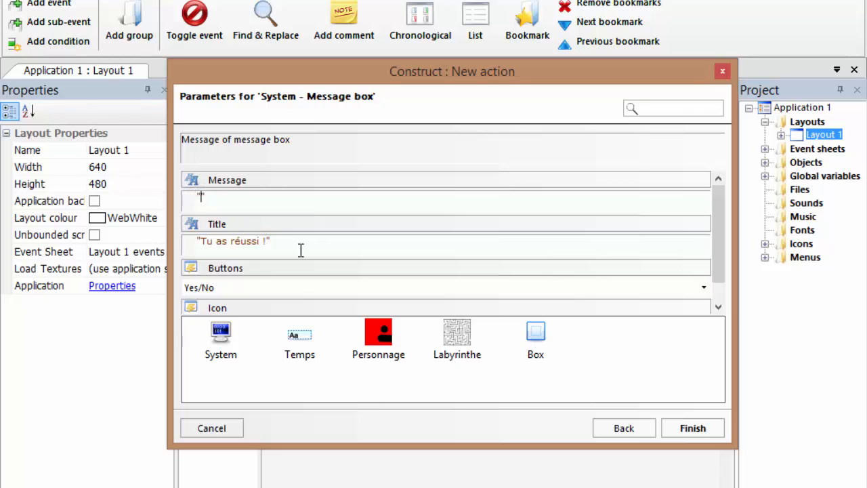
text(Veut-tu rejouer ?)
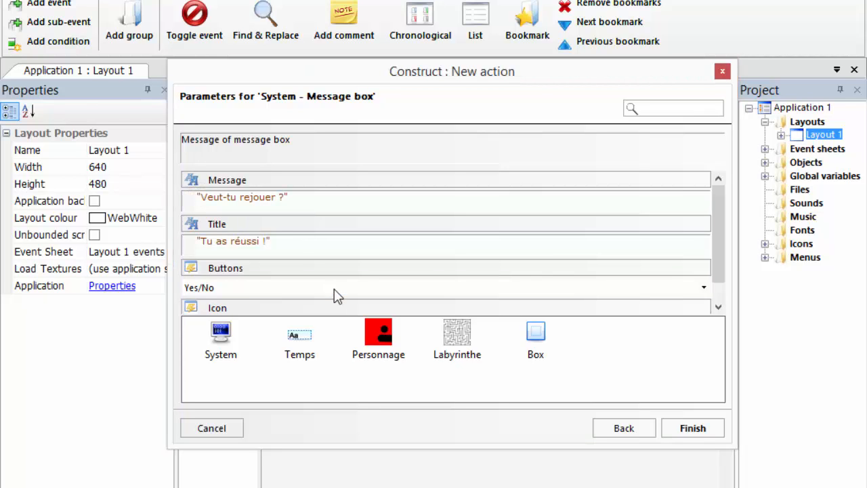
scroll(718, 255, down, 3)
click(693, 429)
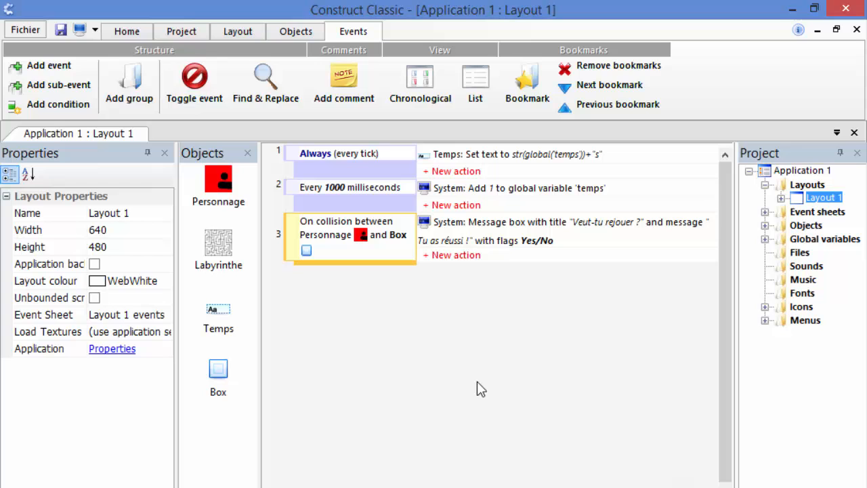
Move the Personnage sprite to X 614, Y 373 beside the exit box and realign the maze with the layout's edge.
click(78, 30)
click(693, 116)
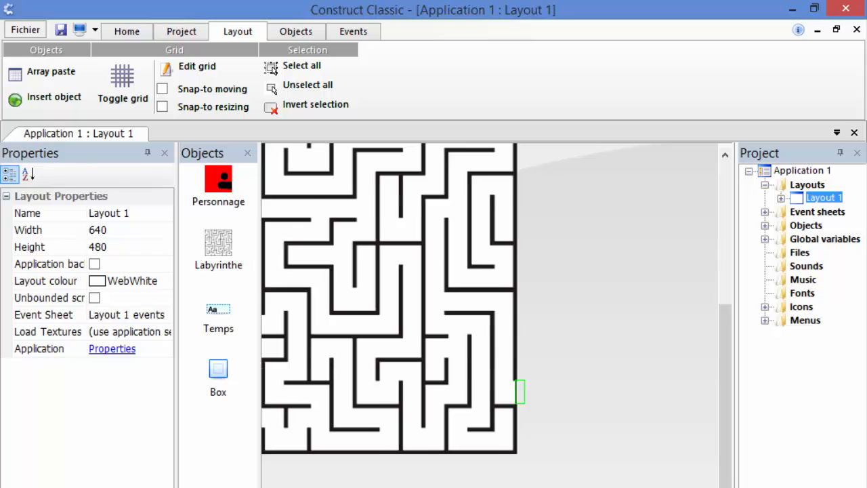
click(575, 377)
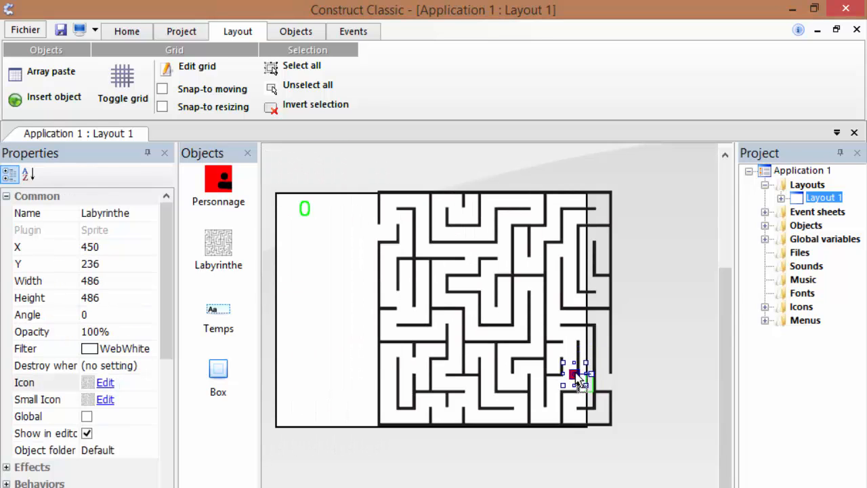
drag(529, 401, 507, 406)
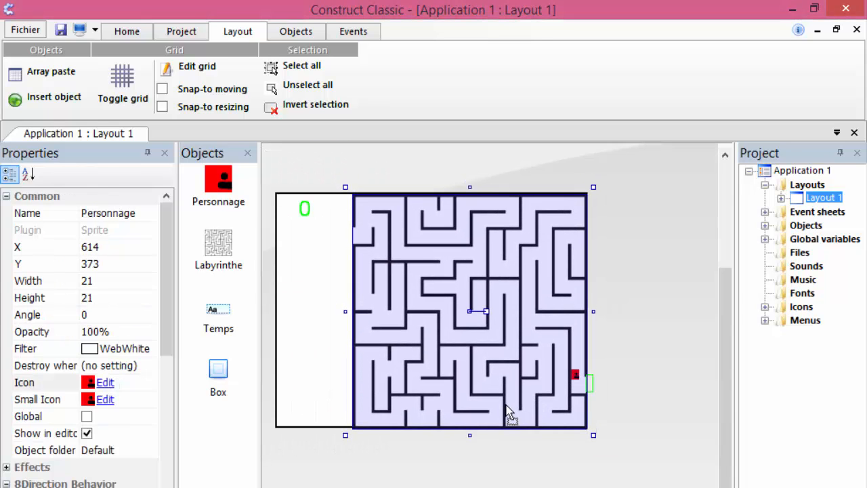
click(509, 440)
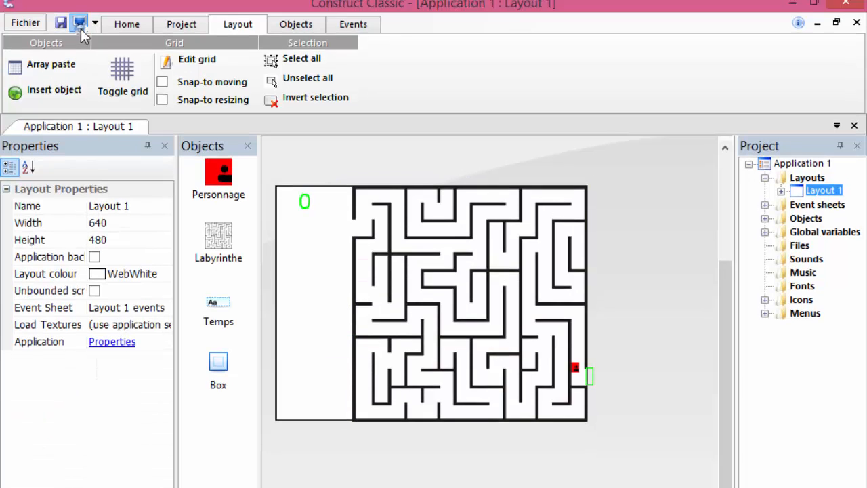
Run the game, move the character into the exit box to test the message box, dismiss it and close the game.
click(79, 26)
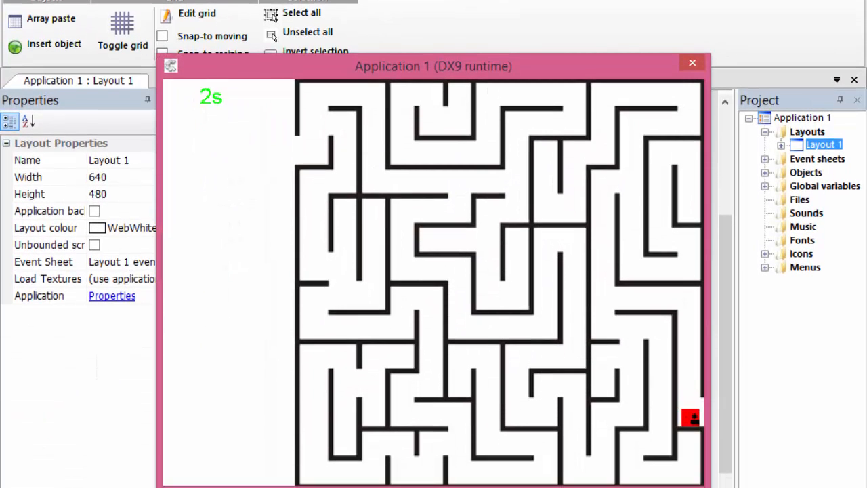
key(Right)
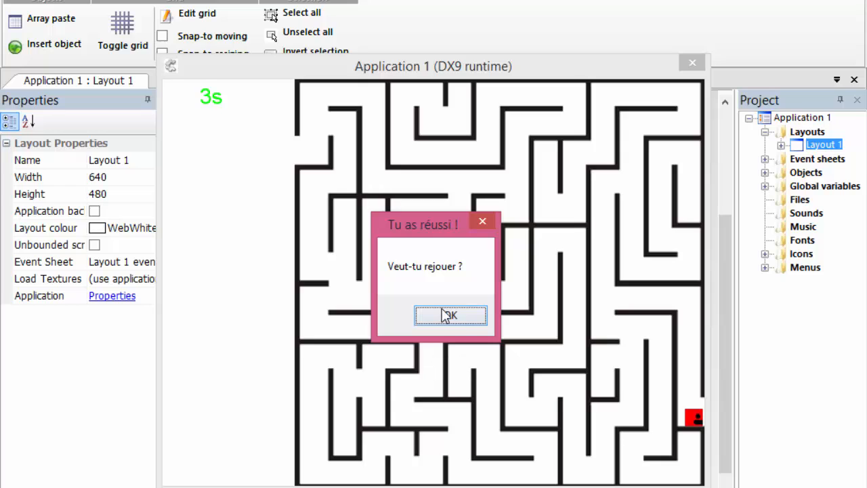
click(453, 317)
click(693, 63)
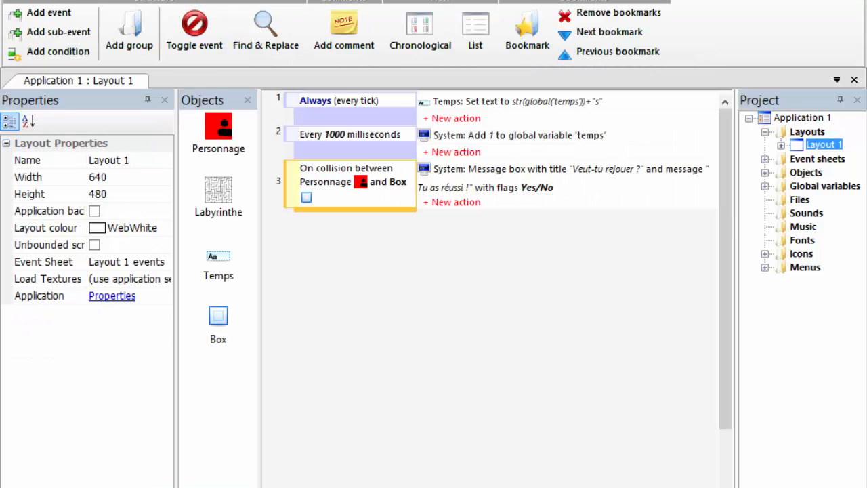
Change the collision event's message box text to "Bravo !" and finish the action.
double_click(627, 173)
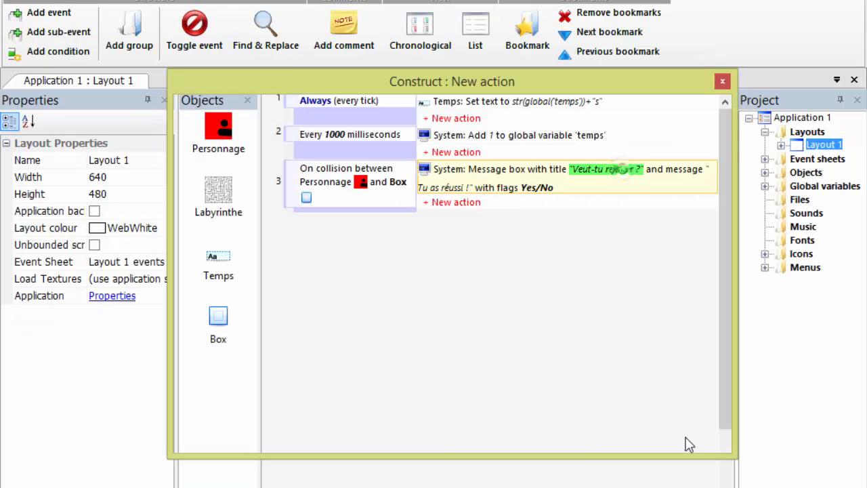
drag(292, 208, 207, 210)
text(Bra)
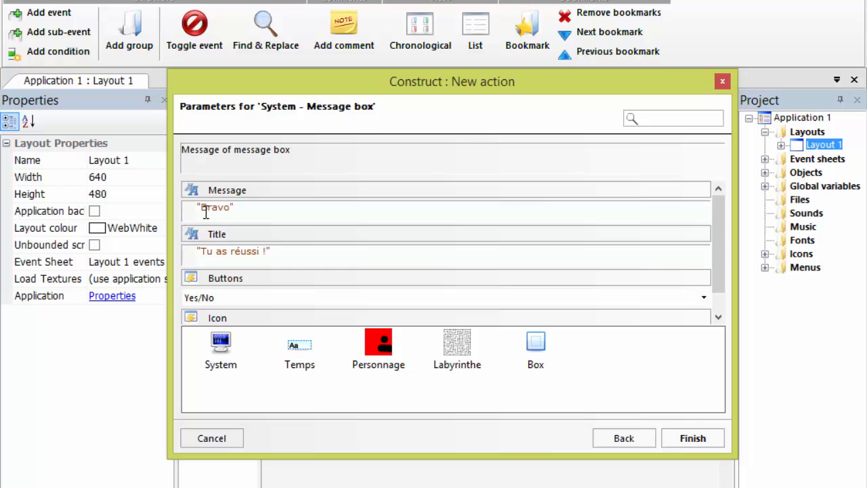
text(vo !)
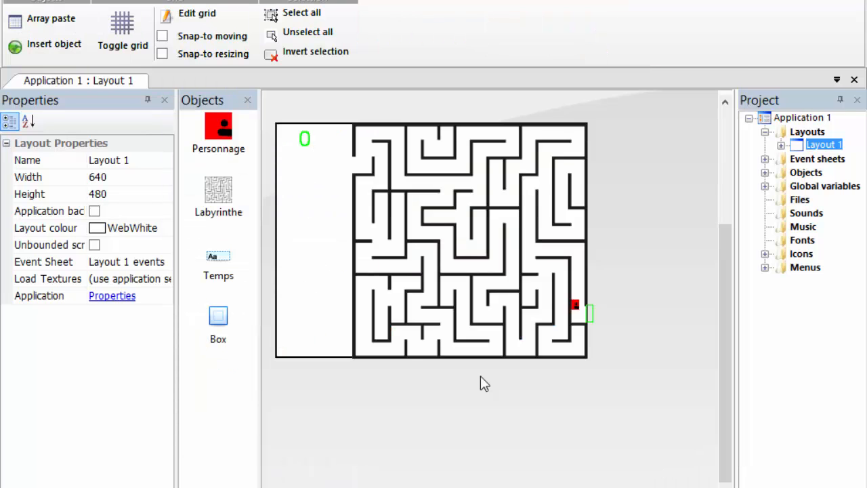
Add a second layout to the project and rename Layout 1 as "Labytinthe".
right_click(816, 145)
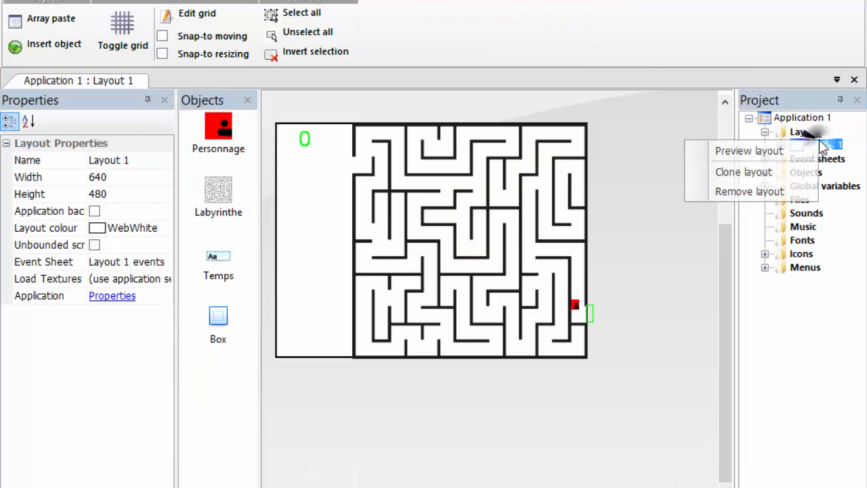
click(826, 134)
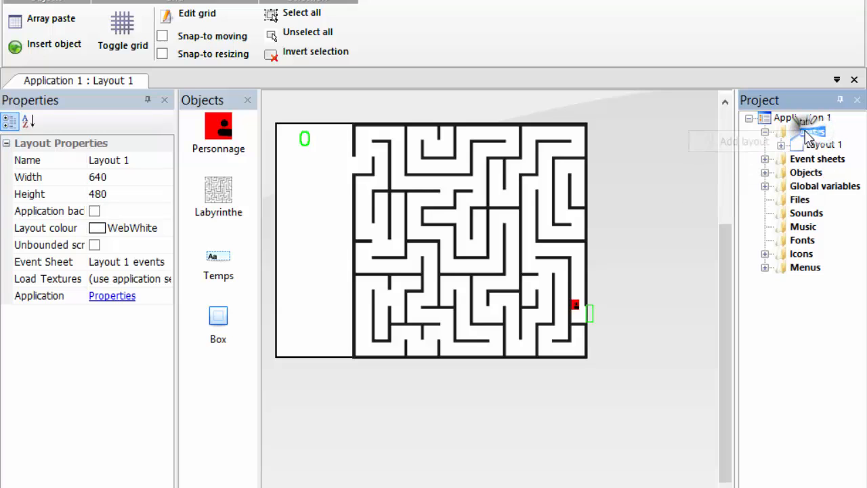
right_click(800, 132)
click(772, 140)
click(820, 145)
click(820, 145)
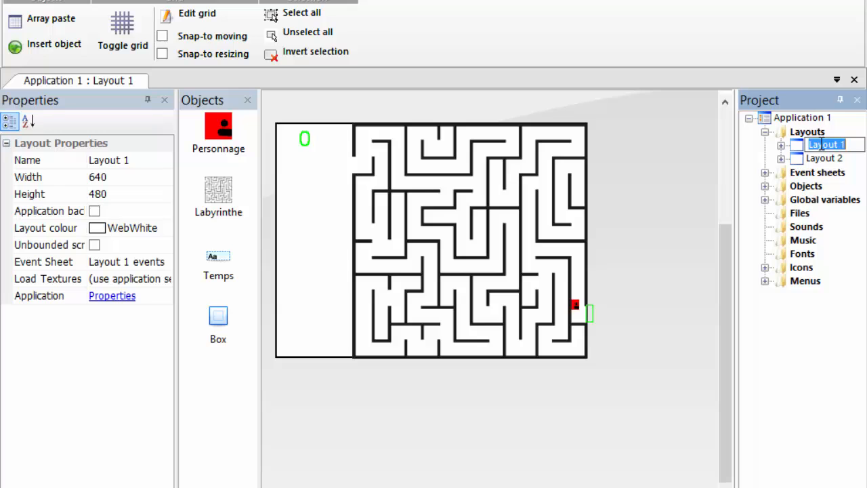
text(Labyrinthe)
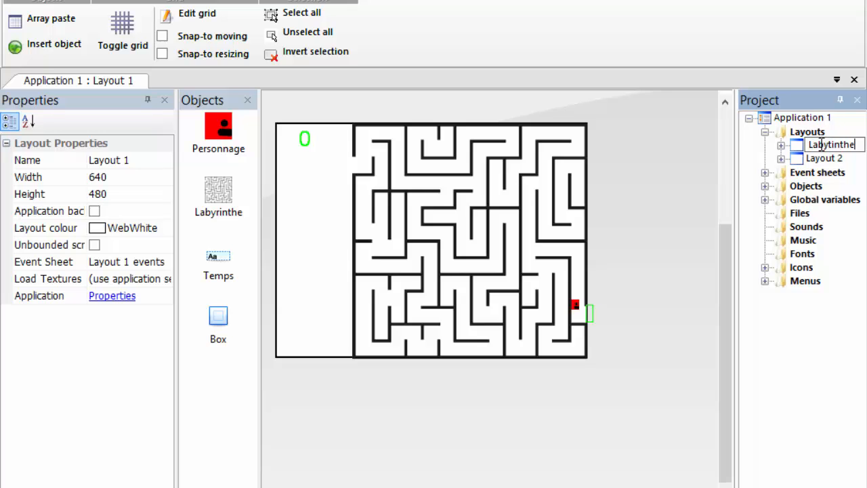
Rename Layout 2 as "Menu" and move it above the Labytinthe layout in the project.
click(838, 162)
click(839, 162)
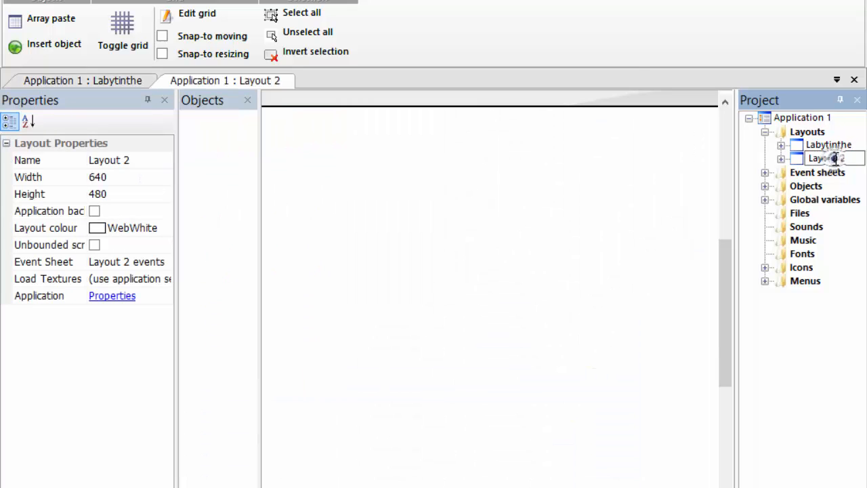
drag(849, 160, 786, 160)
text(M)
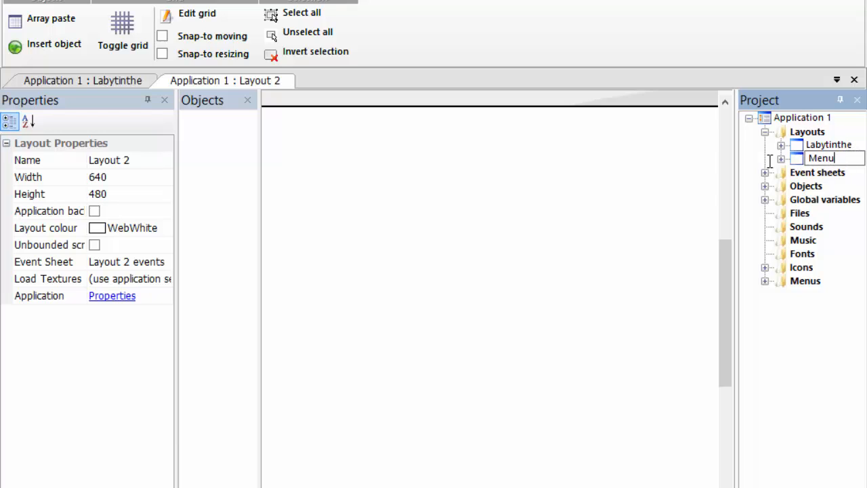
text(enu)
click(803, 160)
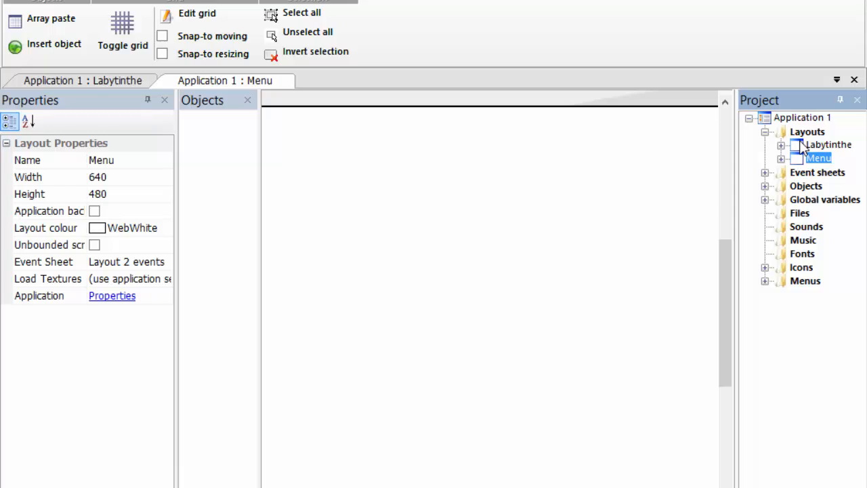
drag(798, 161, 803, 141)
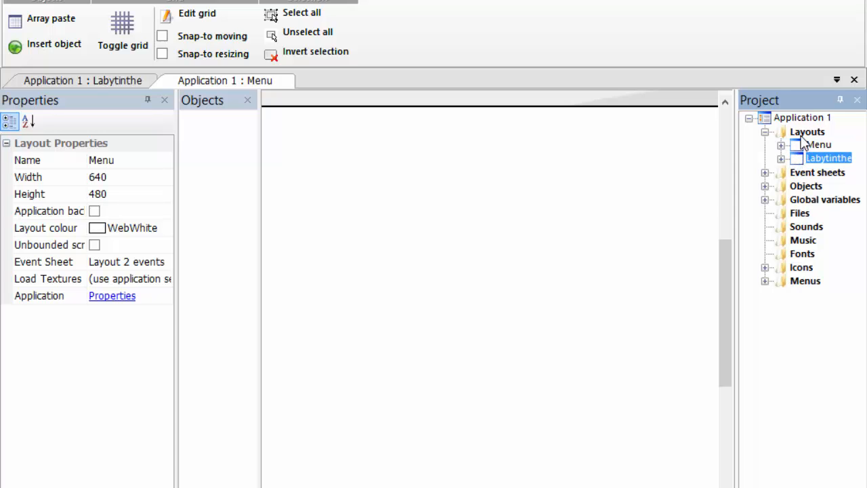
Insert a sprite in the Menu layout, fill its image with black and save the image changes.
double_click(443, 303)
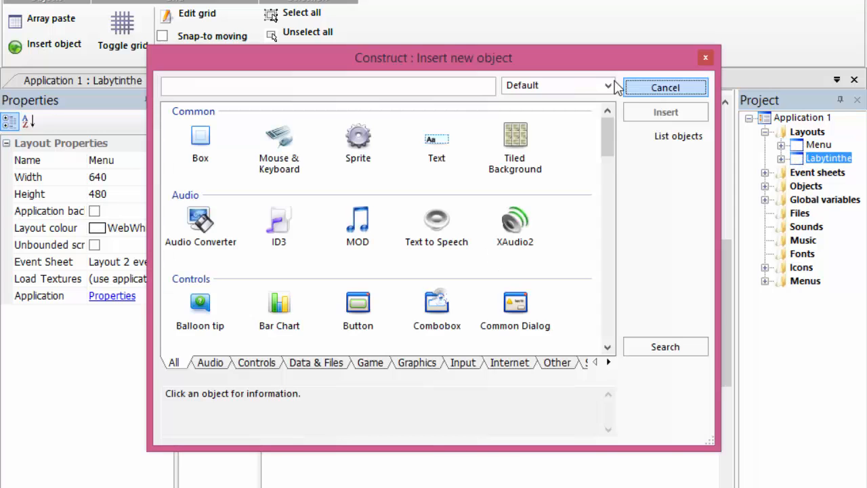
click(364, 139)
double_click(364, 138)
click(364, 210)
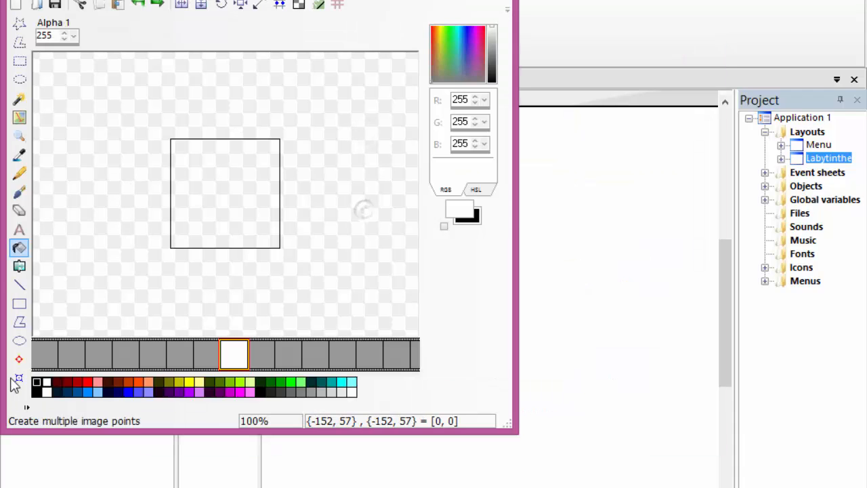
click(37, 394)
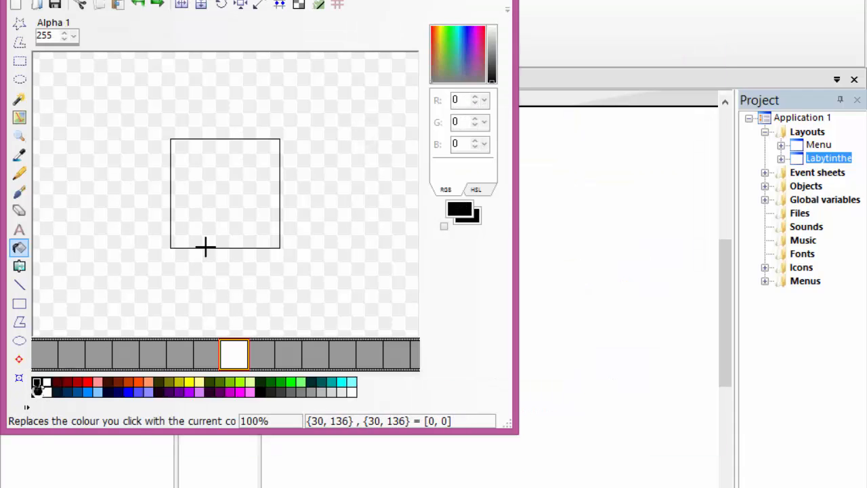
click(205, 245)
key(Escape)
click(163, 243)
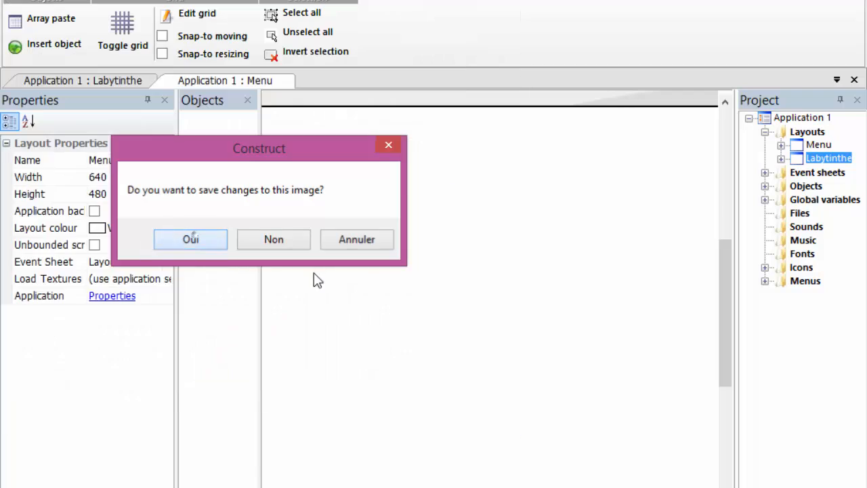
Insert a Button object on top of the black sprite.
double_click(420, 316)
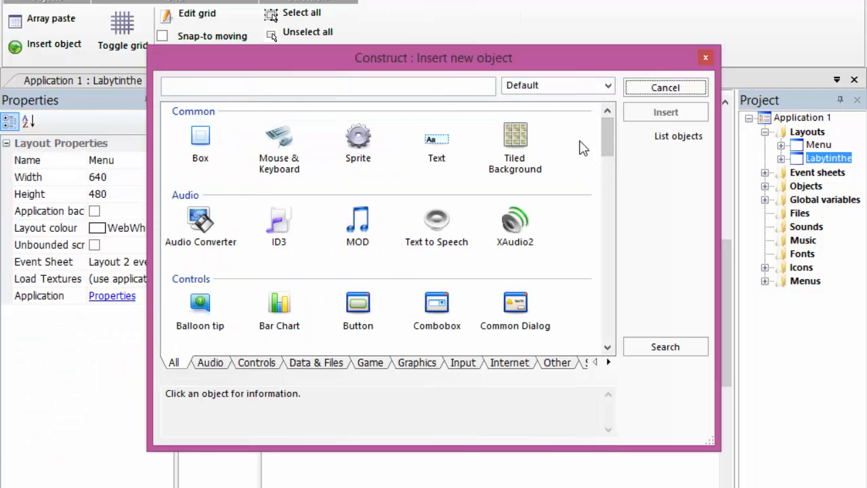
scroll(606, 151, down, 3)
scroll(607, 151, up, 3)
click(414, 88)
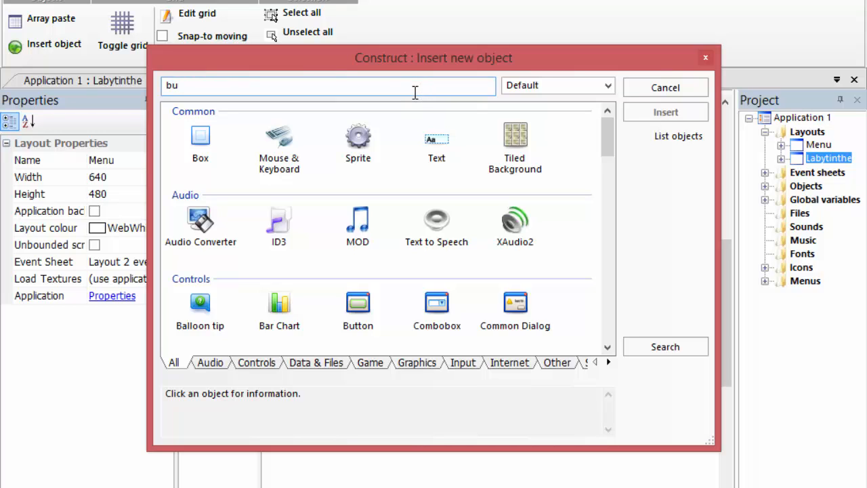
double_click(364, 307)
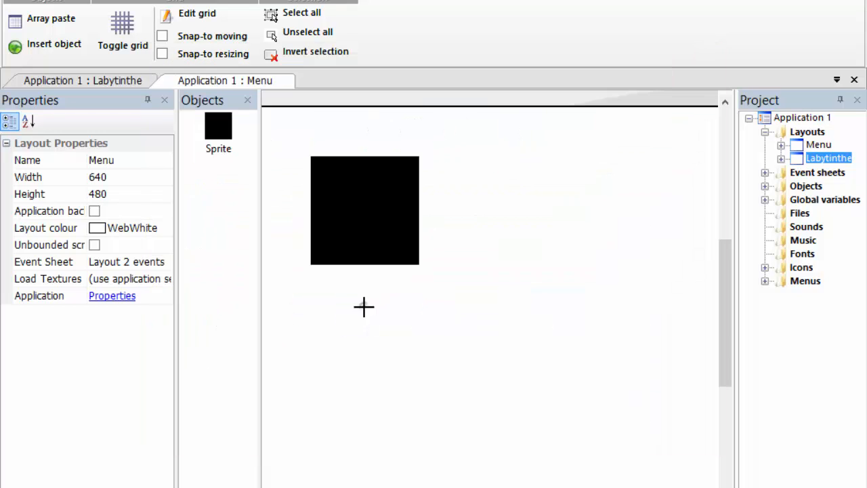
click(345, 215)
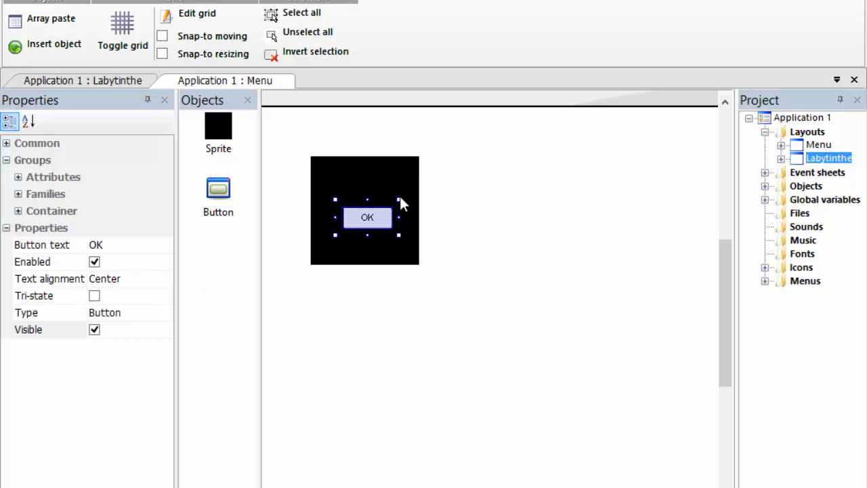
Enlarge the OK button into a near-square and centre it on the black sprite.
drag(399, 196, 399, 175)
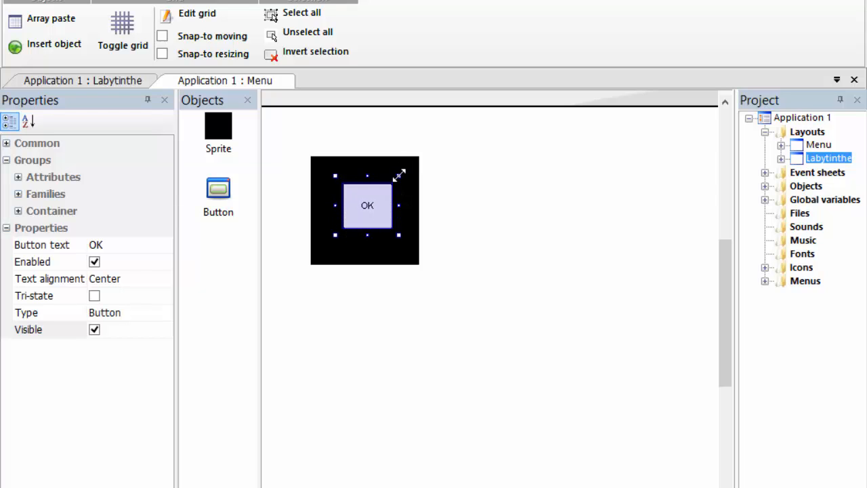
click(484, 271)
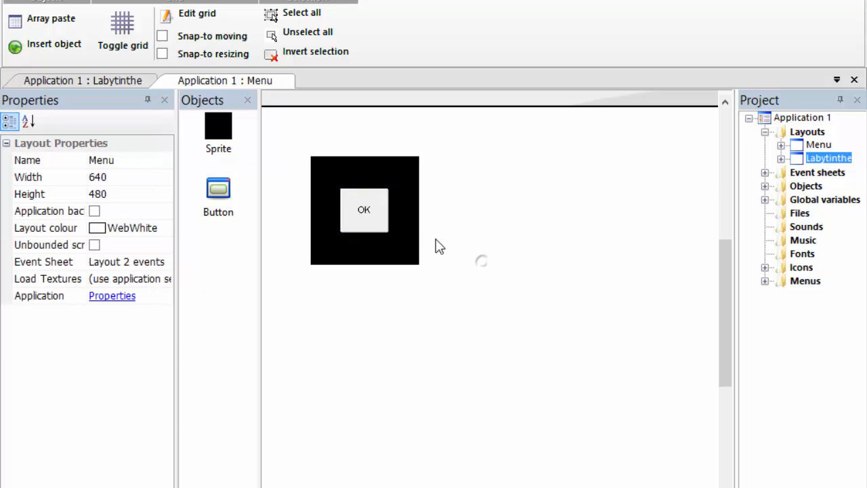
click(416, 222)
Insert a second sprite filled with grey (128, 128, 128) beside the black one, save its image and shrink it to a smaller square.
double_click(599, 258)
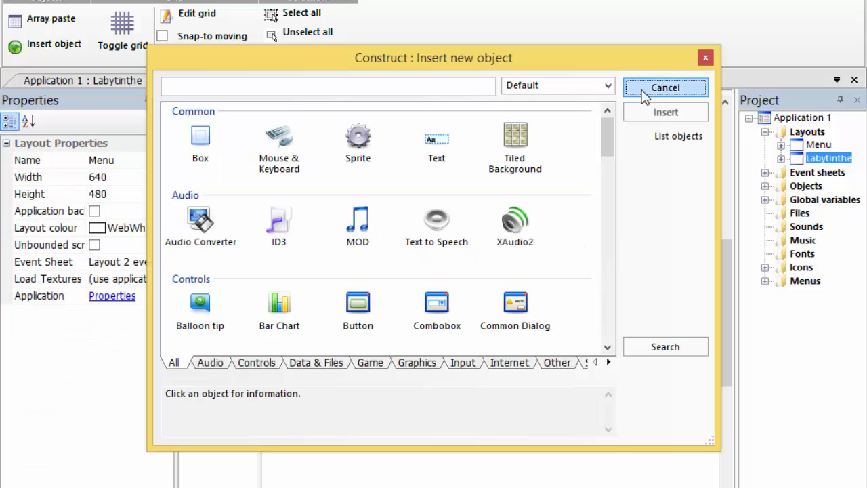
double_click(358, 135)
click(557, 228)
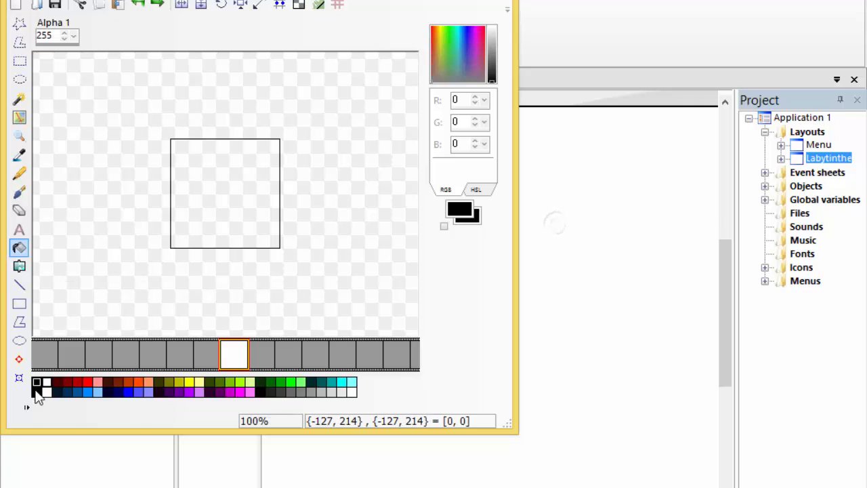
click(313, 393)
click(213, 186)
click(503, 0)
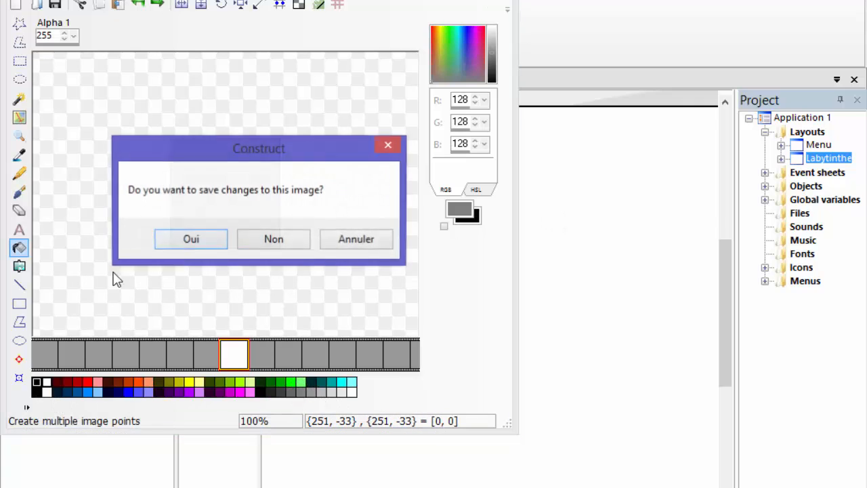
click(170, 233)
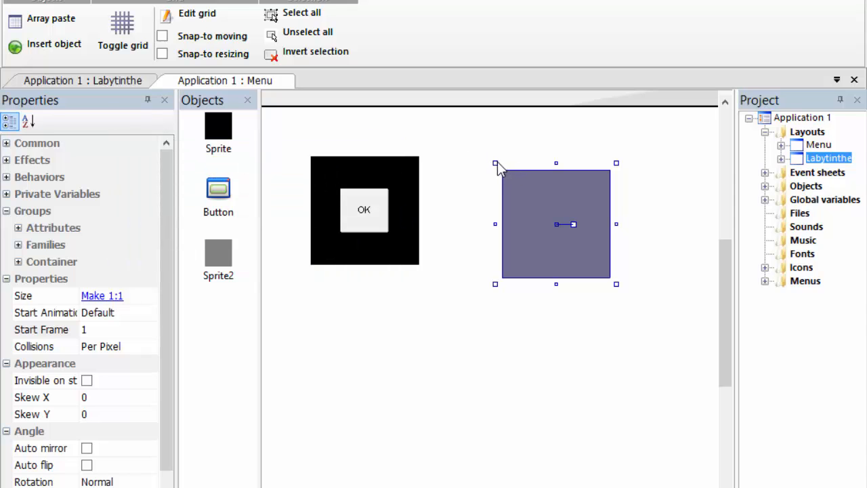
drag(497, 163, 552, 220)
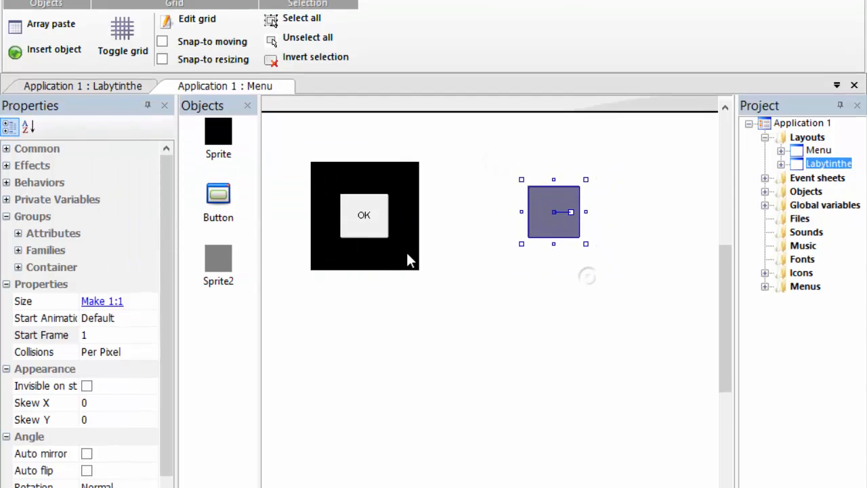
Copy the black sprite and paste the copy over the grey square, level with the original.
click(408, 252)
right_click(373, 263)
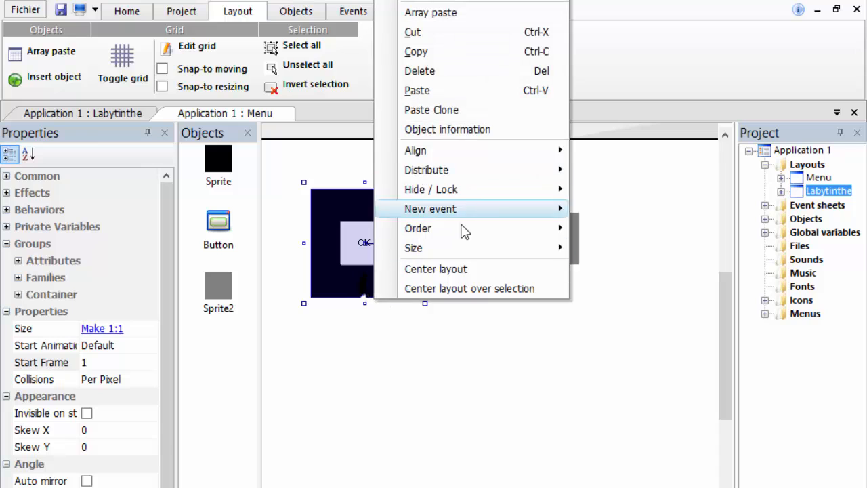
click(439, 49)
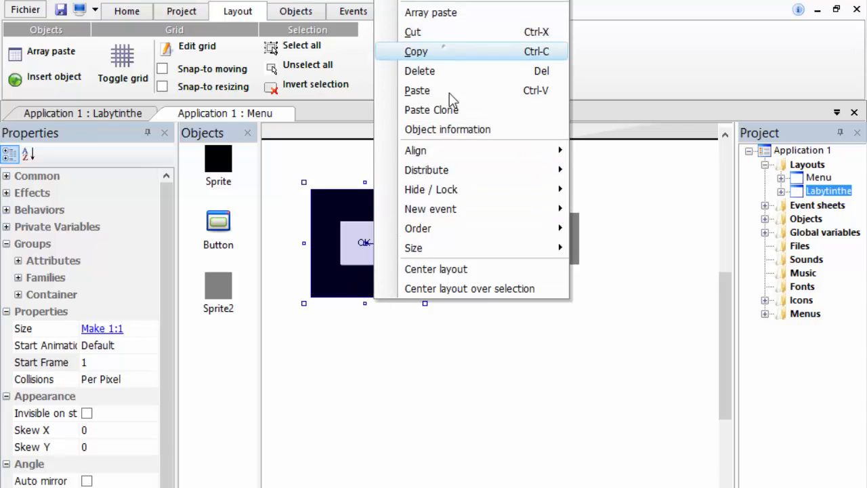
right_click(505, 319)
click(550, 110)
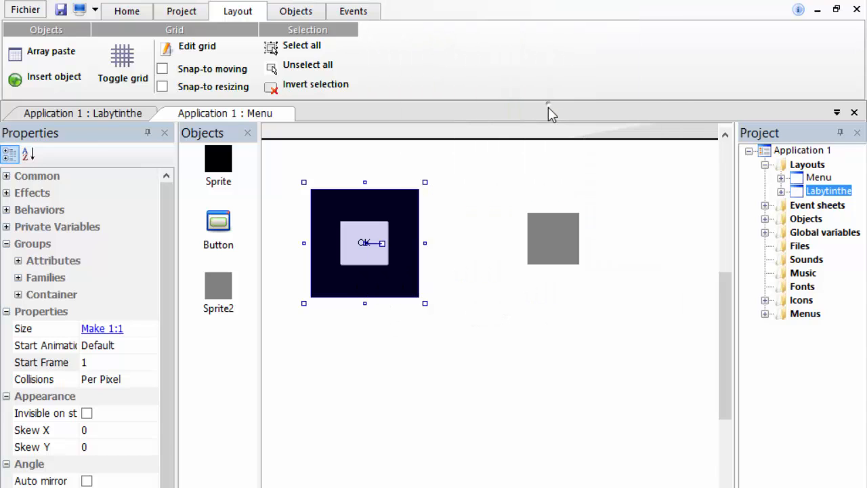
click(553, 284)
drag(553, 284, 557, 250)
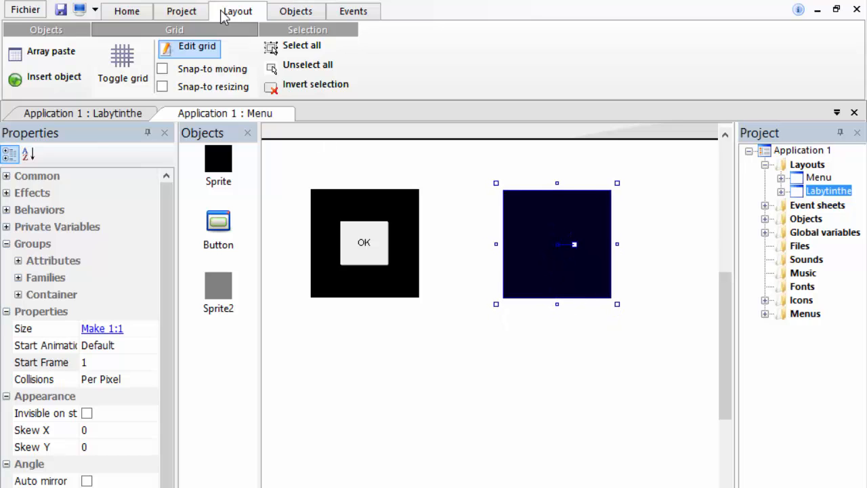
Send the copied black sprite behind the grey square and centre the grey square on it.
click(296, 11)
click(213, 79)
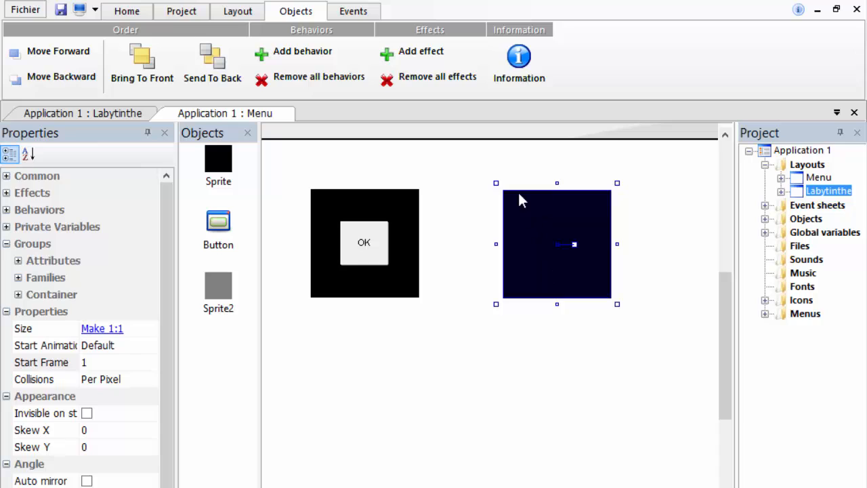
click(219, 75)
click(556, 334)
click(560, 240)
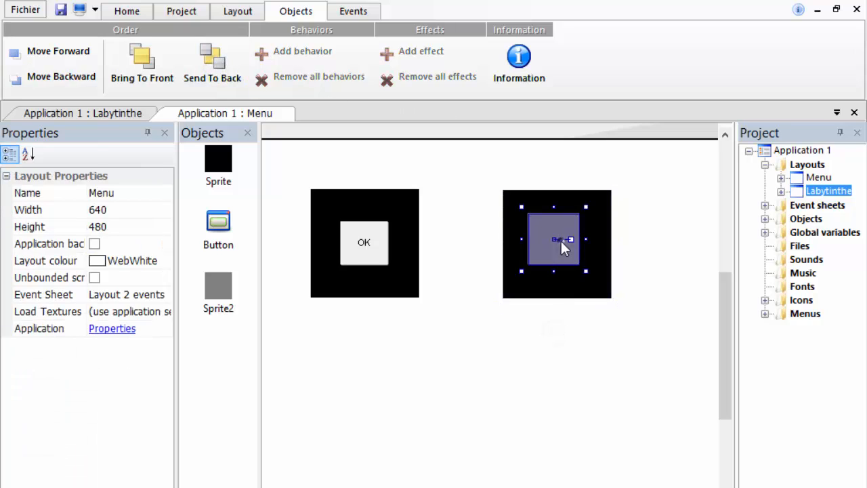
click(474, 295)
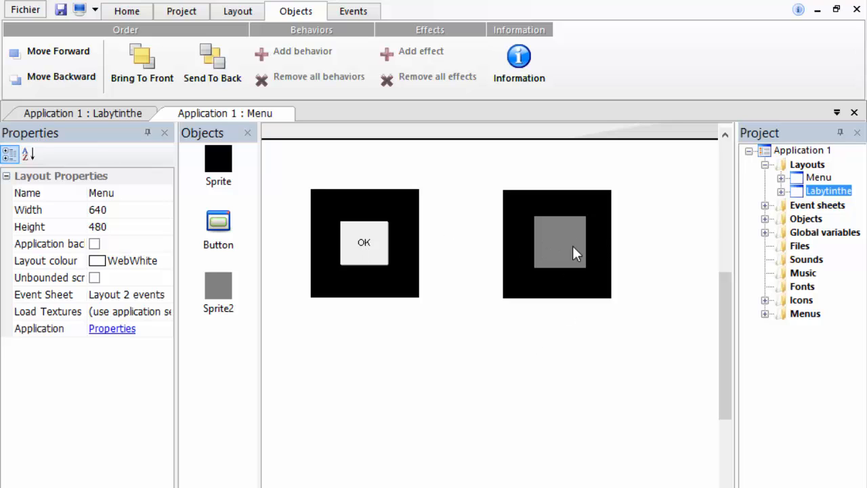
Insert a Text object over the grey square and resize its box to match the square.
double_click(549, 359)
double_click(435, 170)
click(563, 231)
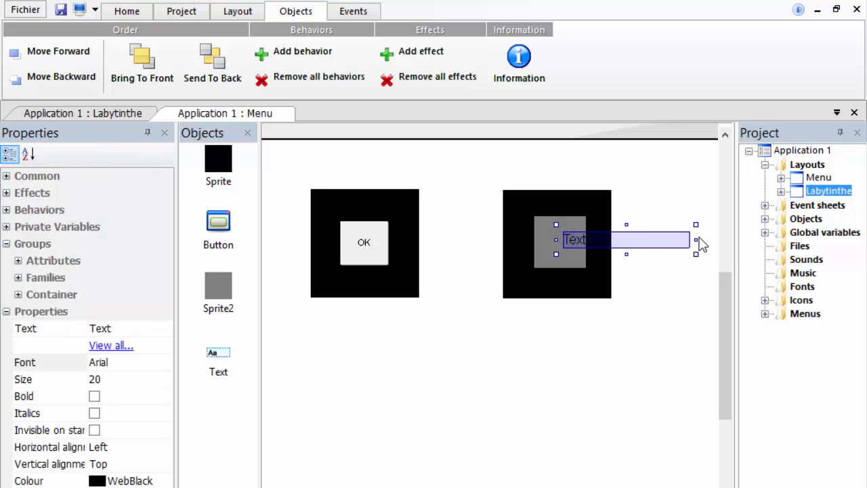
drag(696, 240, 523, 211)
drag(529, 208, 528, 206)
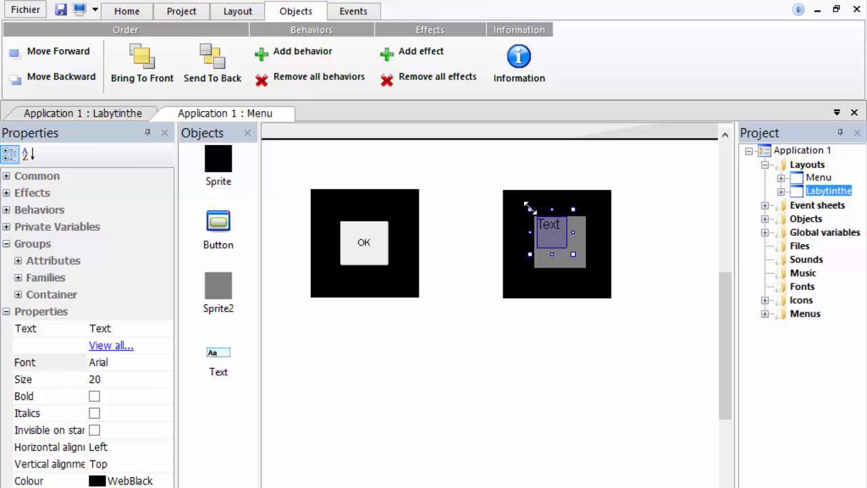
Set the Text object's content to "Quitter", in bold and centred horizontally and vertically in the grey square.
double_click(560, 223)
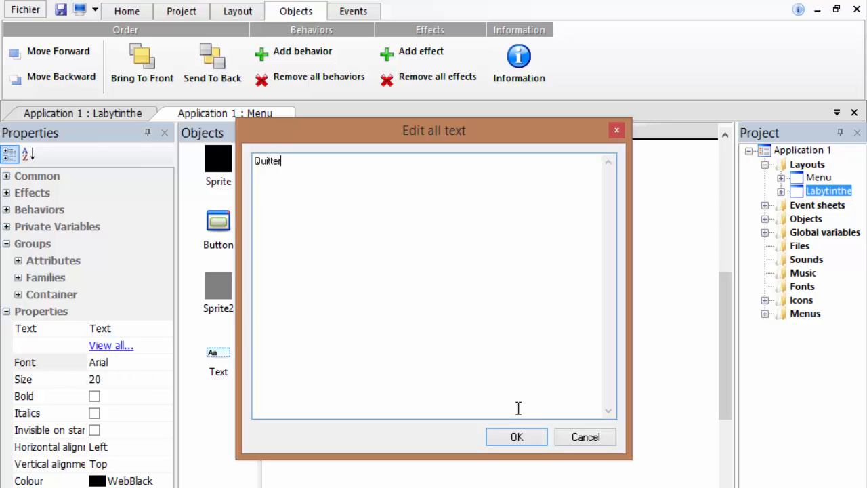
click(532, 442)
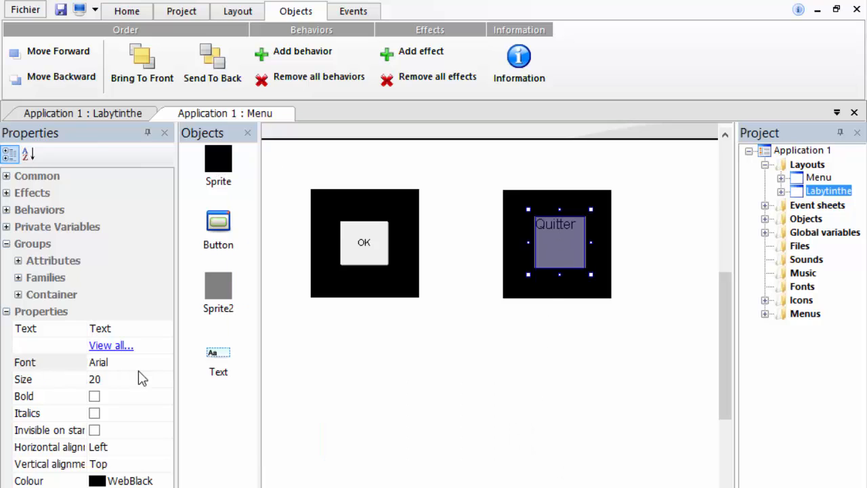
click(291, 302)
Set the button text of the OK button to "Jouer".
click(369, 243)
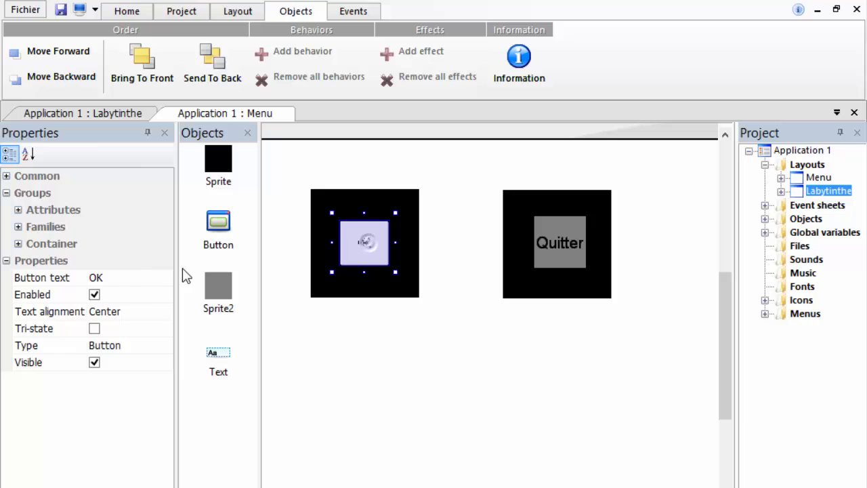
click(105, 280)
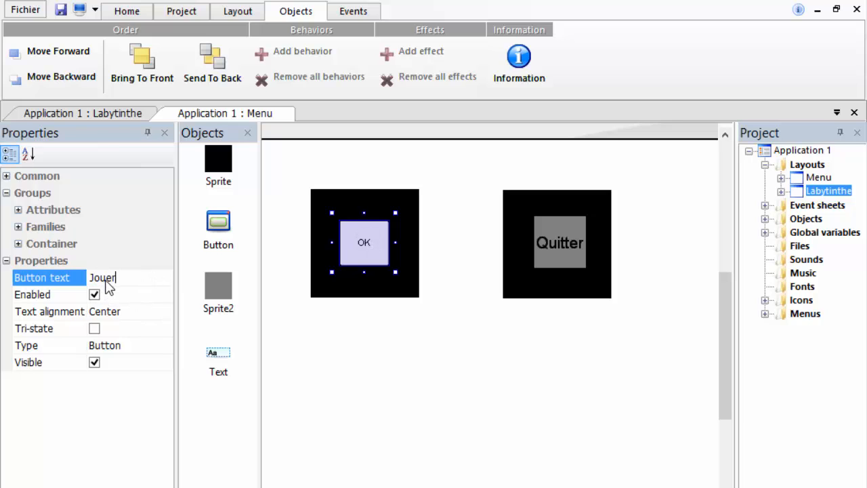
click(454, 407)
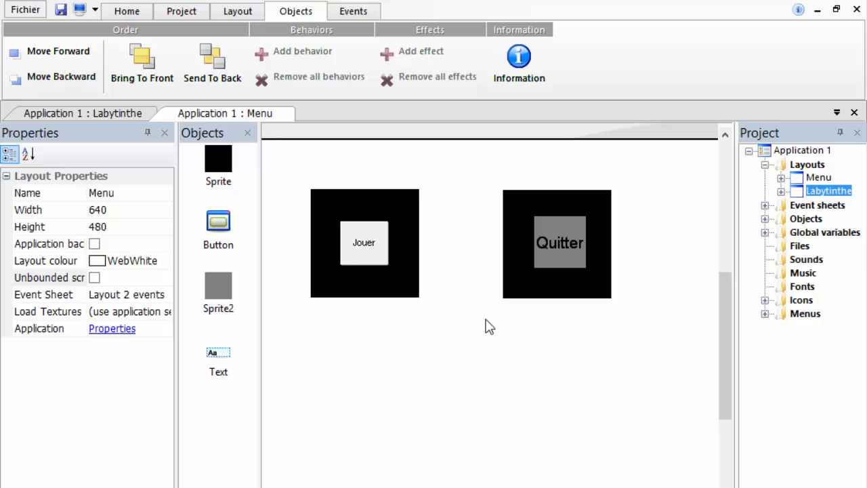
Insert a Mouse & Keyboard object into the Menu layout.
drag(729, 321, 725, 343)
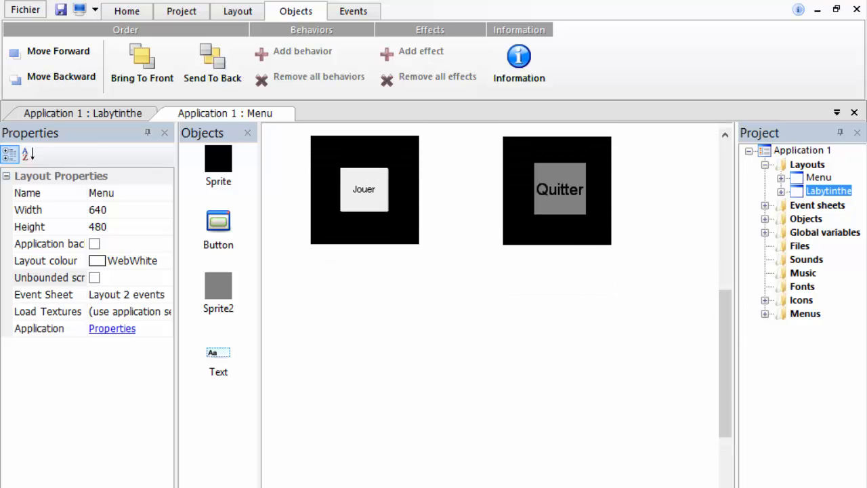
double_click(670, 142)
double_click(285, 175)
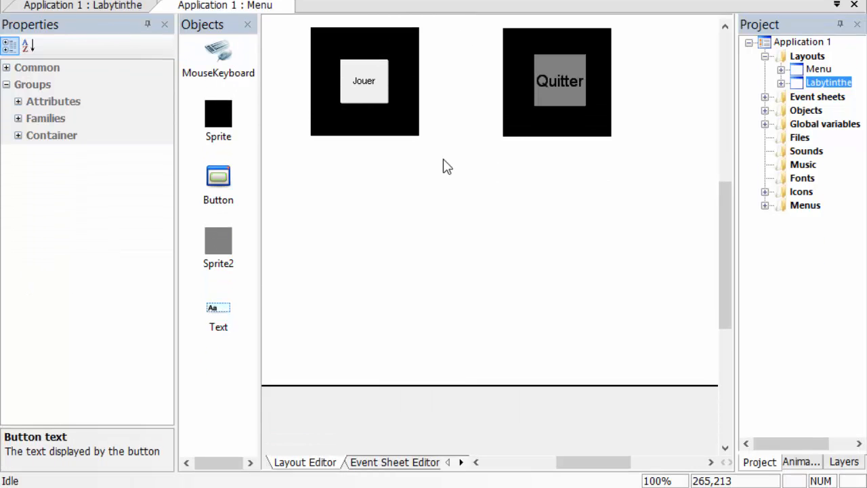
Create a Menu event with the MouseKeyboard condition On object clicked: Left, Either single or double clicked, on the Text object.
click(401, 461)
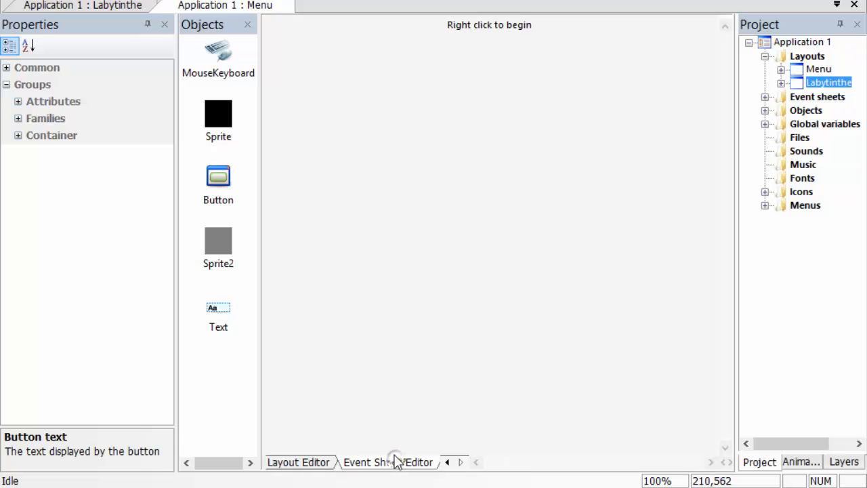
double_click(479, 153)
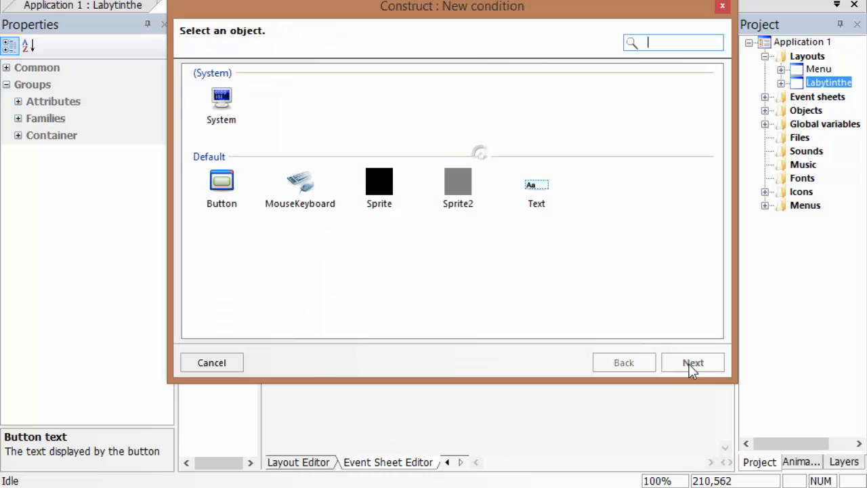
double_click(304, 188)
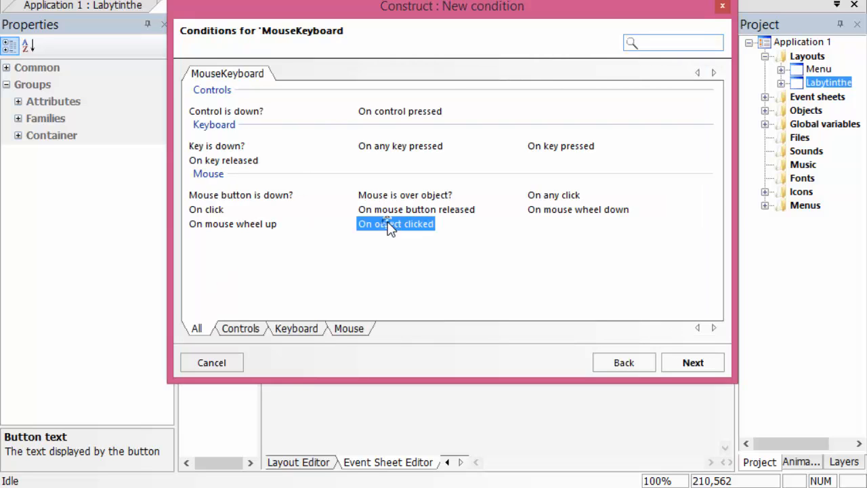
double_click(389, 224)
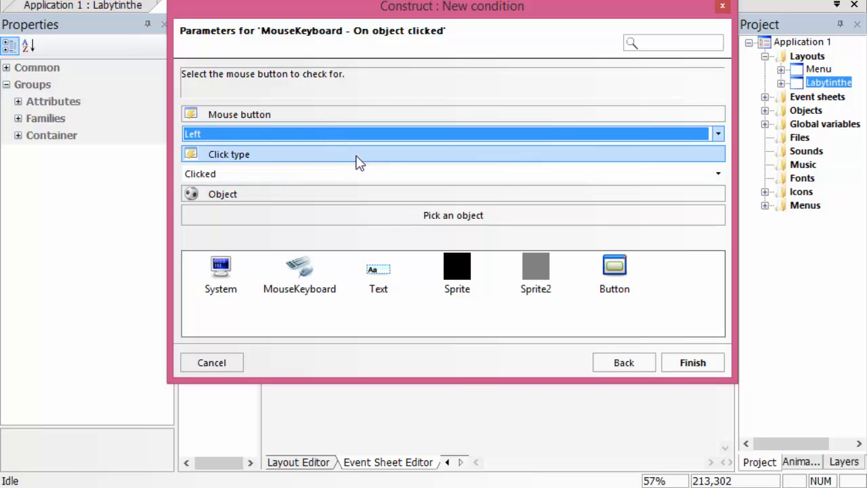
click(366, 175)
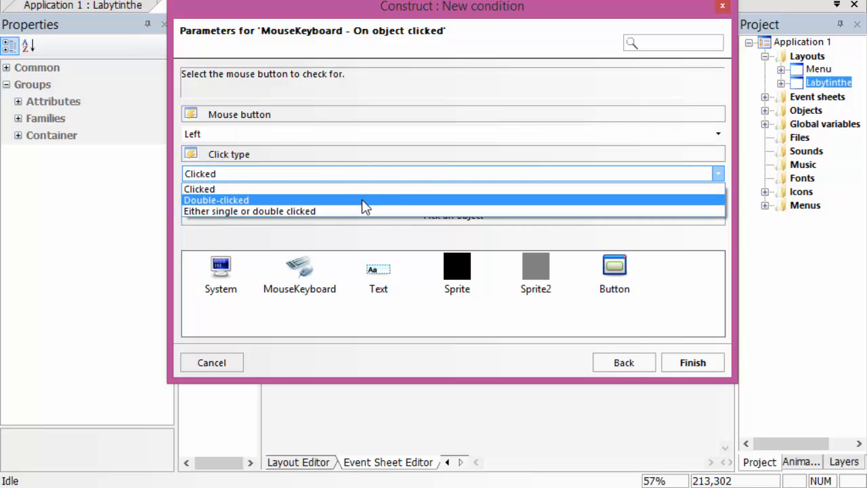
click(361, 211)
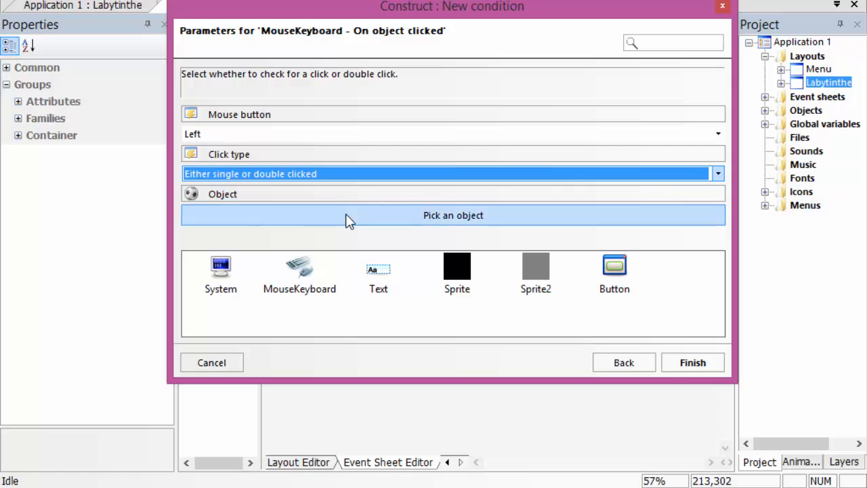
click(347, 215)
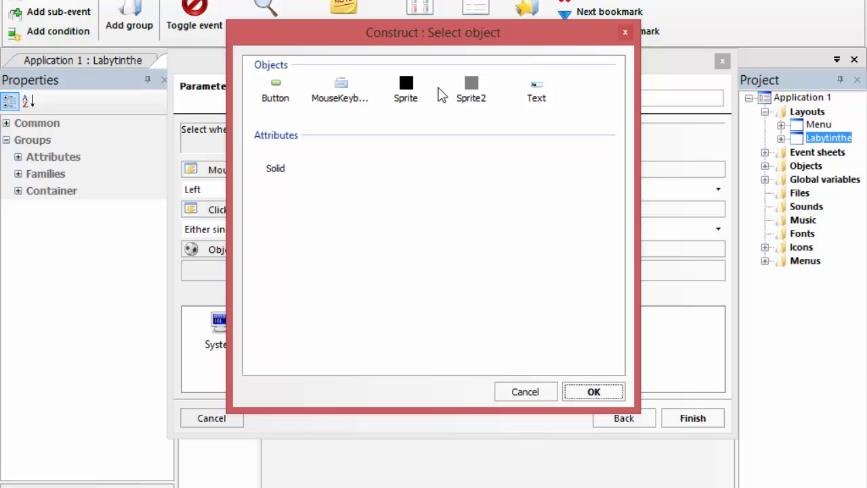
double_click(537, 88)
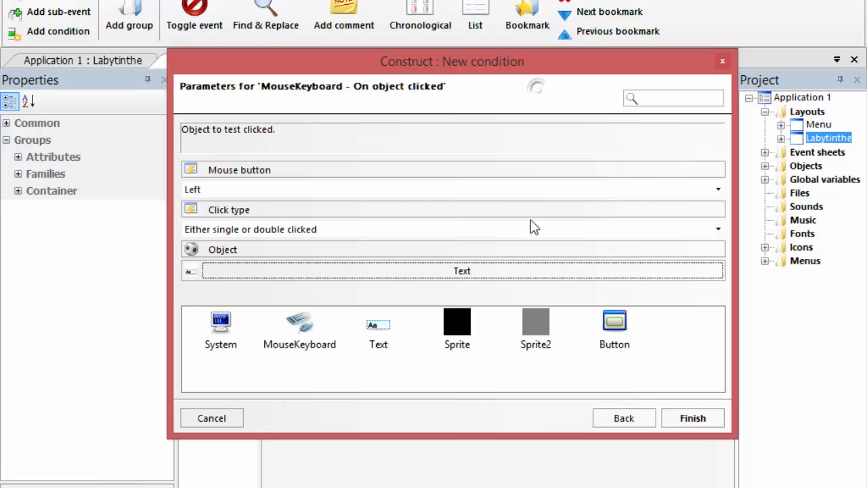
click(703, 419)
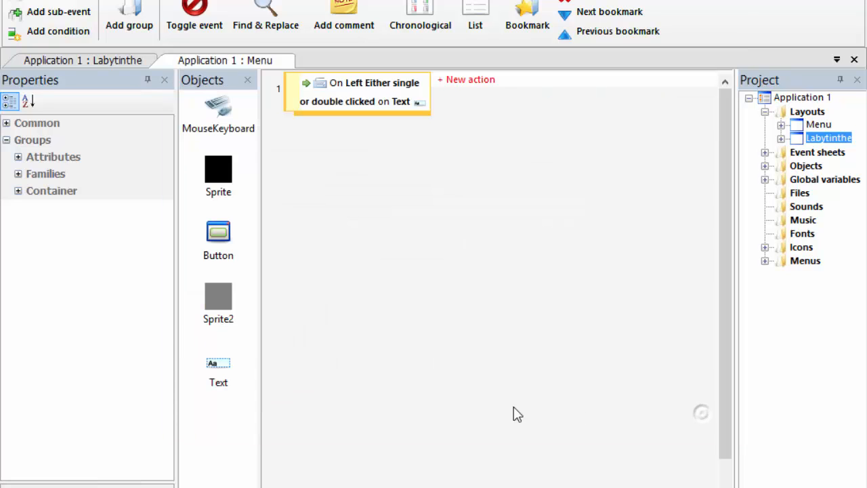
Add the System action Close to the Text click event and test the "Quitter" text in a run of the application.
click(468, 80)
double_click(238, 142)
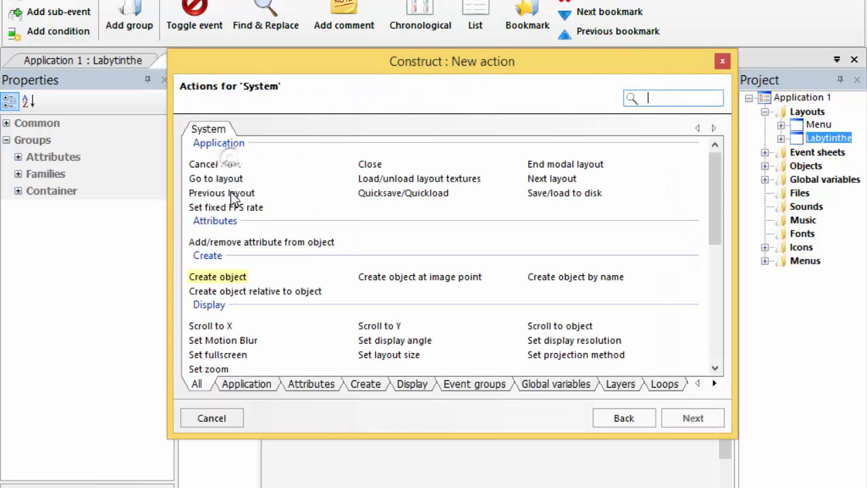
click(370, 165)
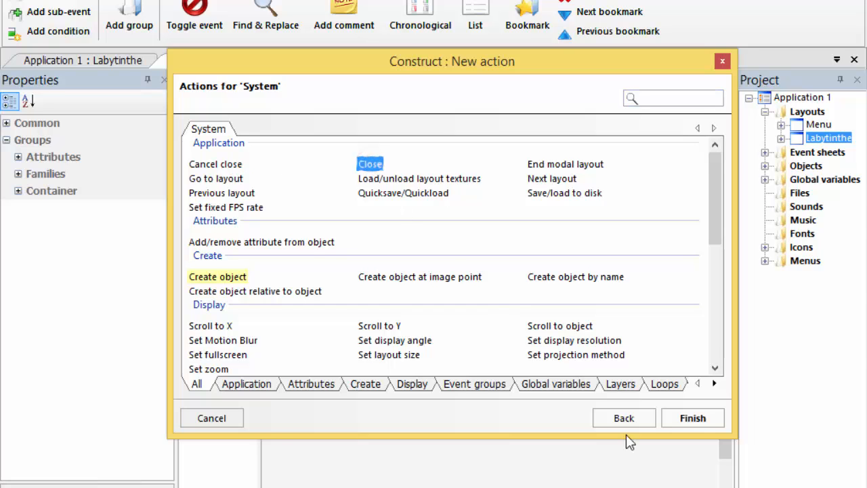
click(691, 435)
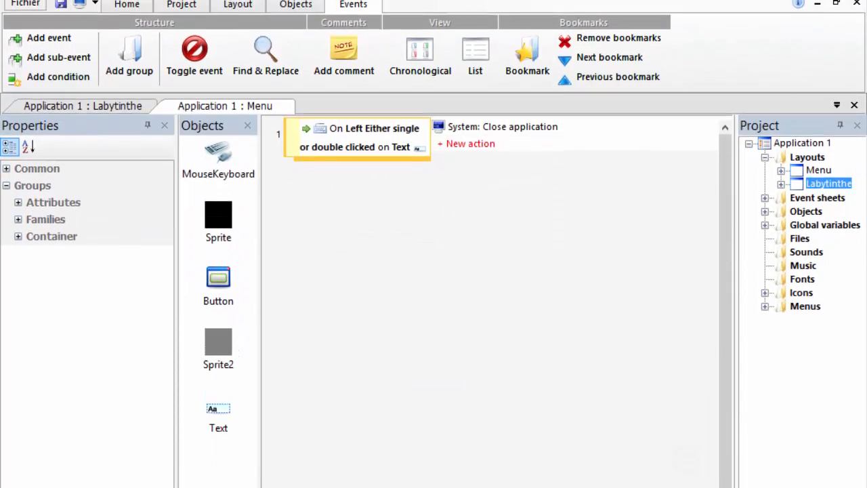
key(F5)
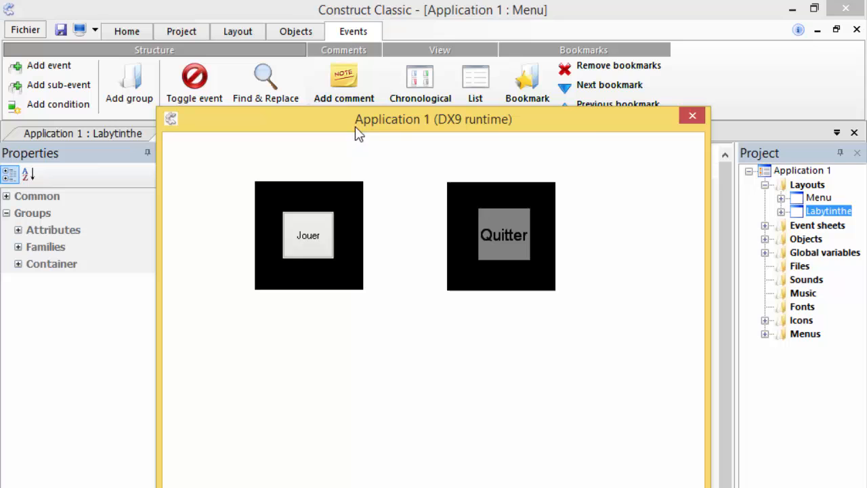
click(509, 233)
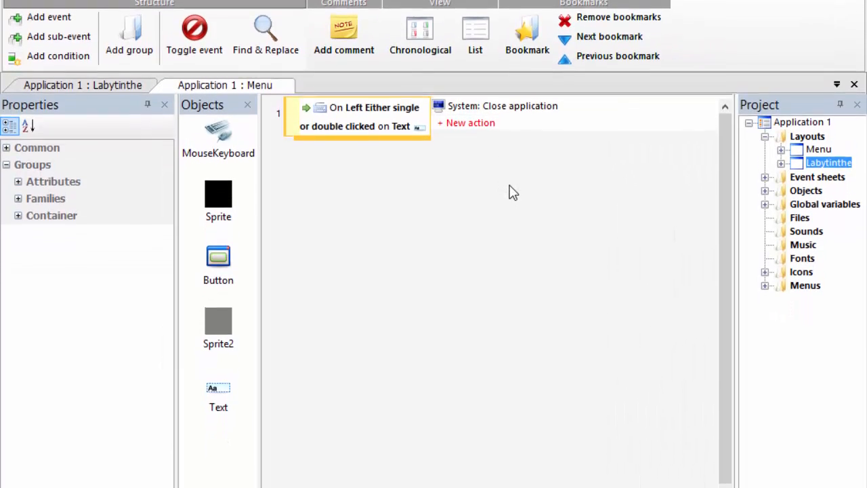
Create a second event with the MouseKeyboard condition On object clicked: Left, Either single or double clicked, on the Button object.
double_click(339, 159)
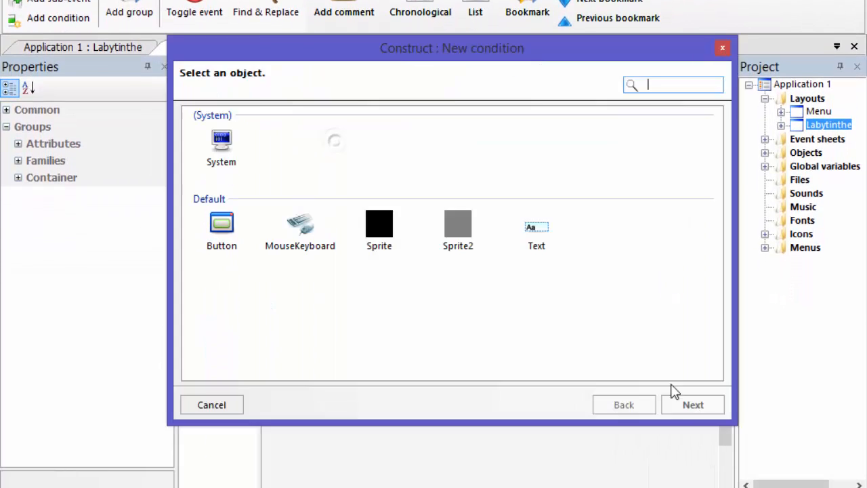
double_click(322, 239)
double_click(418, 268)
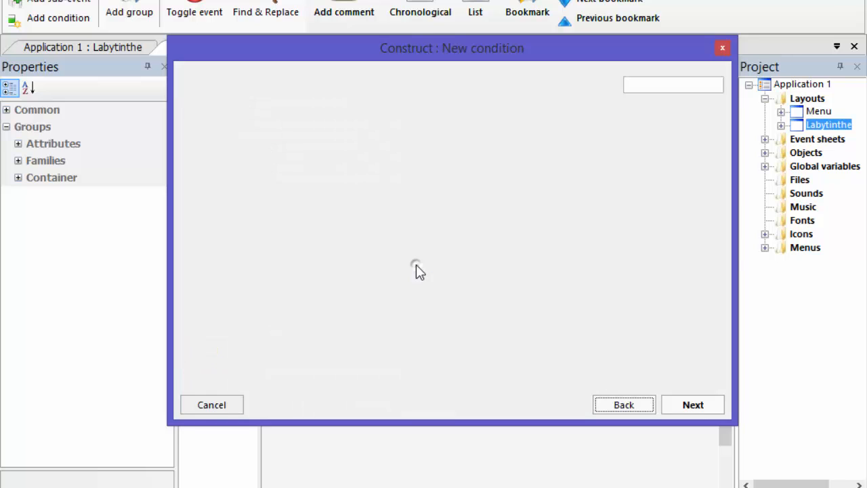
click(343, 257)
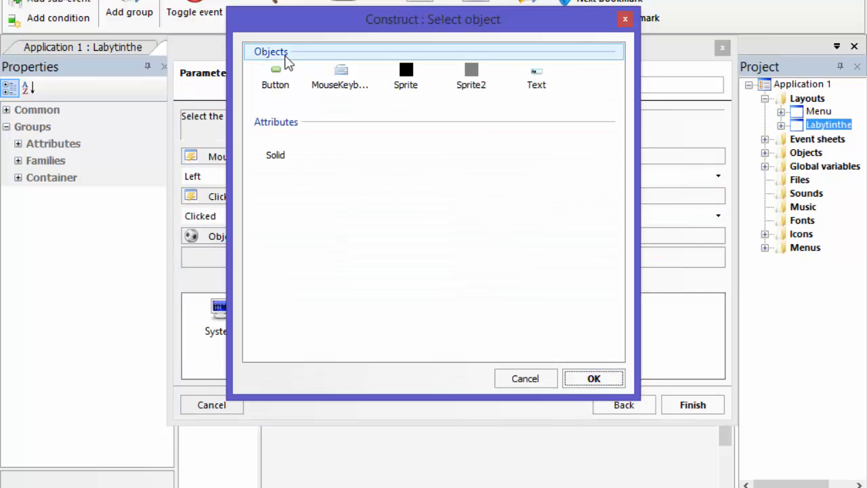
double_click(271, 76)
click(303, 217)
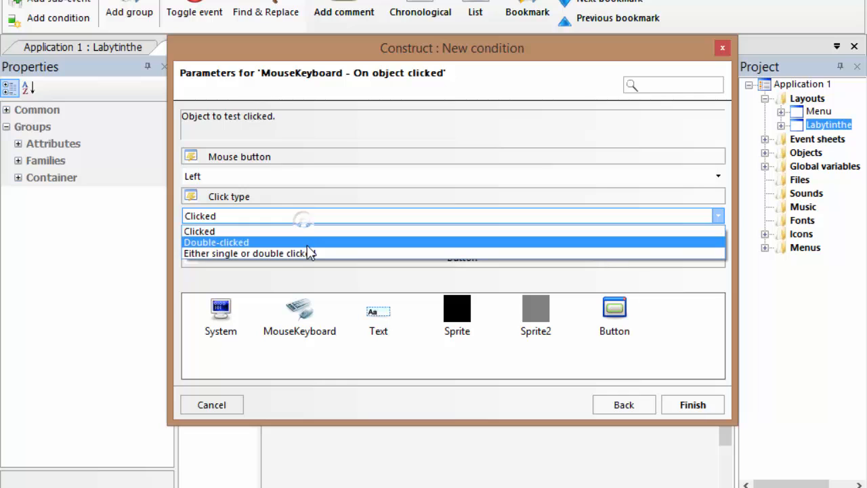
click(313, 254)
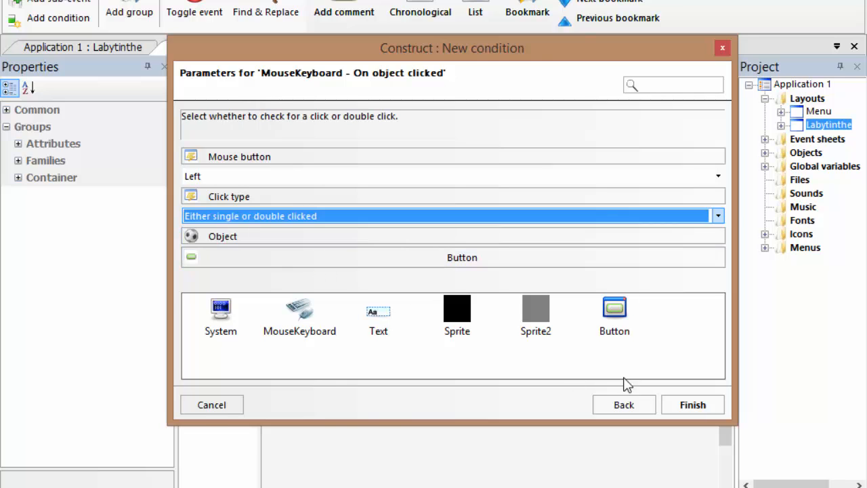
click(698, 404)
Add the System action Next layout to the Button click event, keeping the default transition.
click(470, 112)
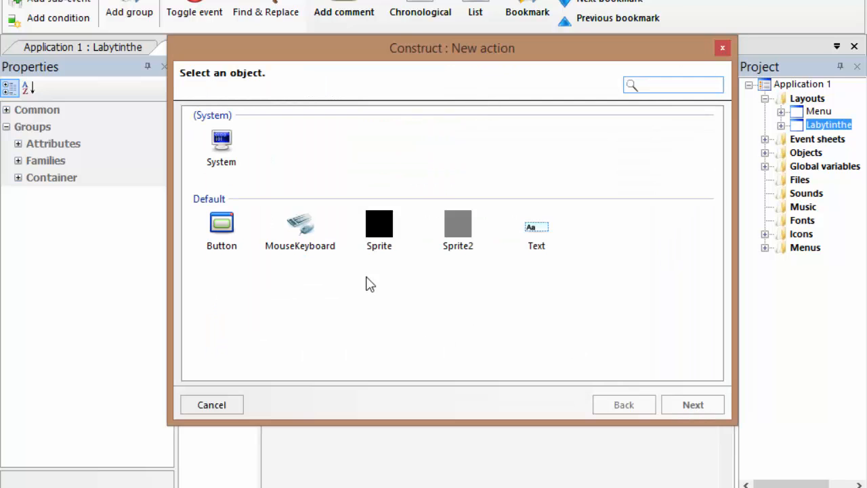
double_click(225, 141)
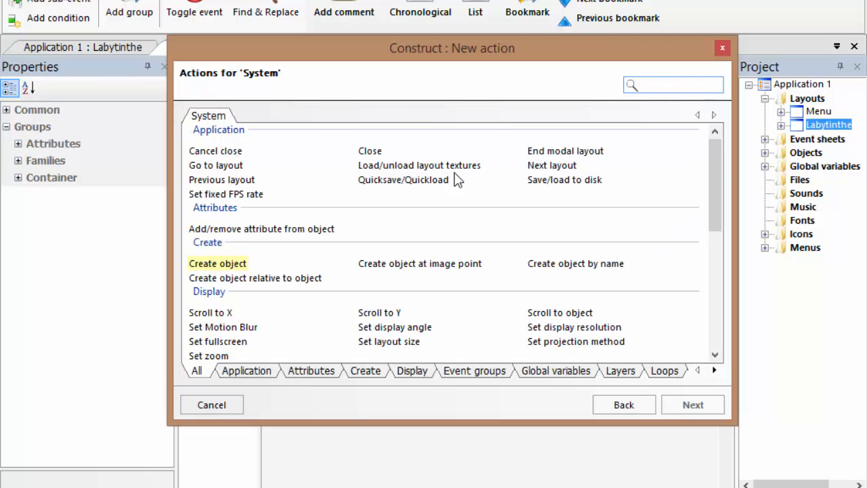
double_click(552, 166)
click(693, 405)
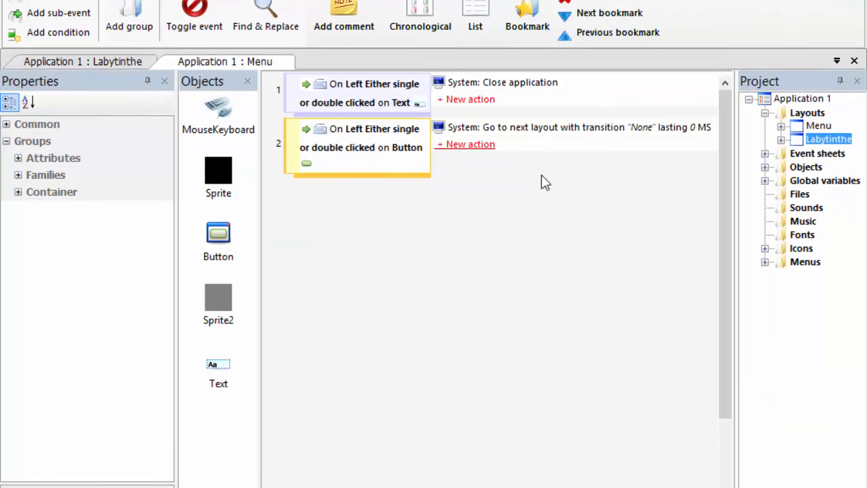
Run the application, test the "Jouer" button and close the preview.
key(F5)
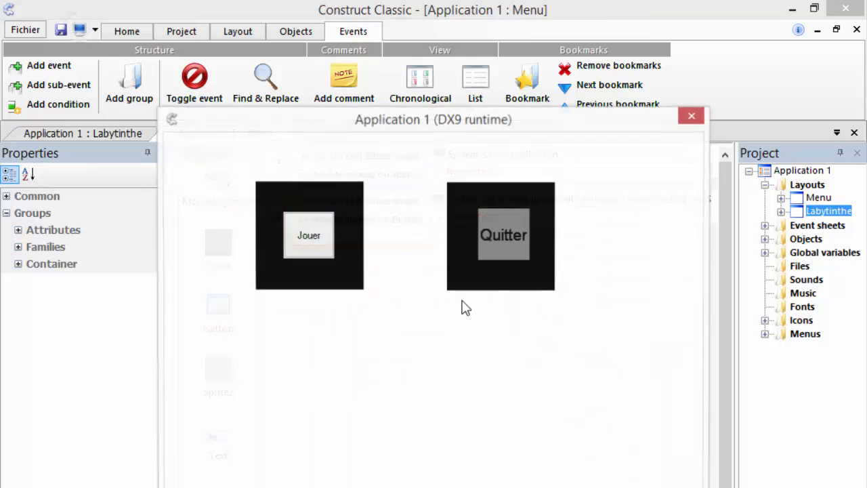
click(305, 234)
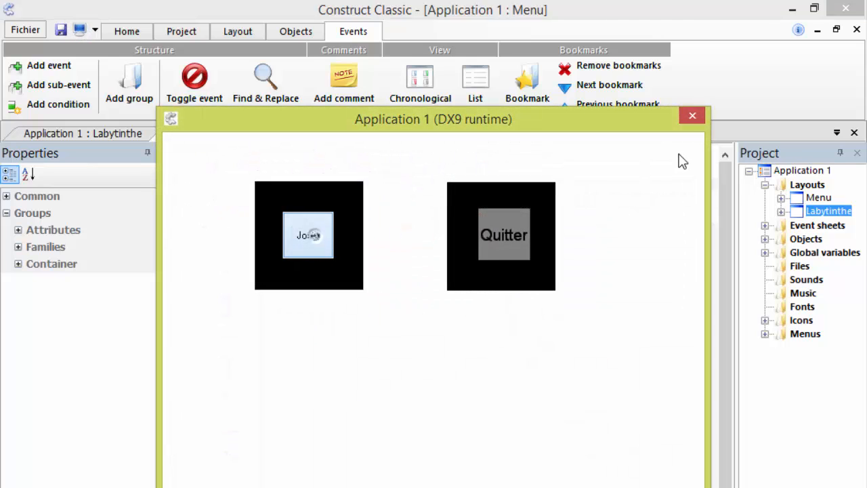
click(692, 117)
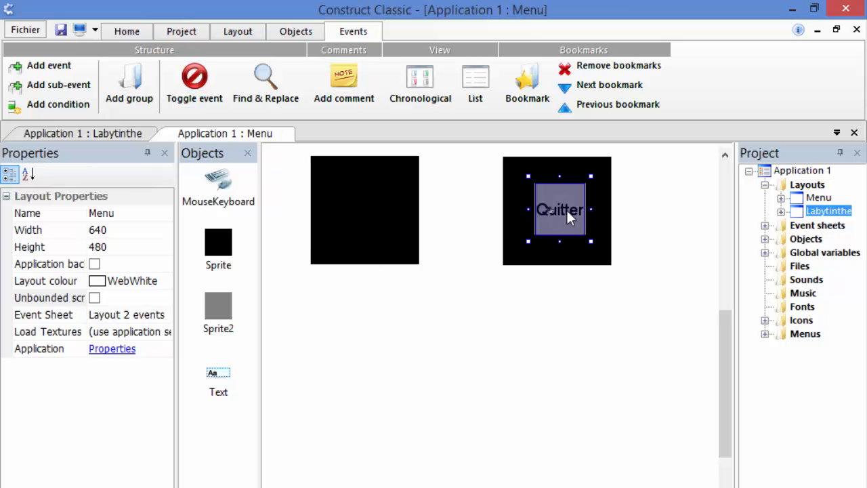
Move the "Quitter" text off its grey square and place a copy of the square at the centre of the other black sprite.
drag(566, 208, 587, 263)
ctrl+drag(553, 190, 361, 204)
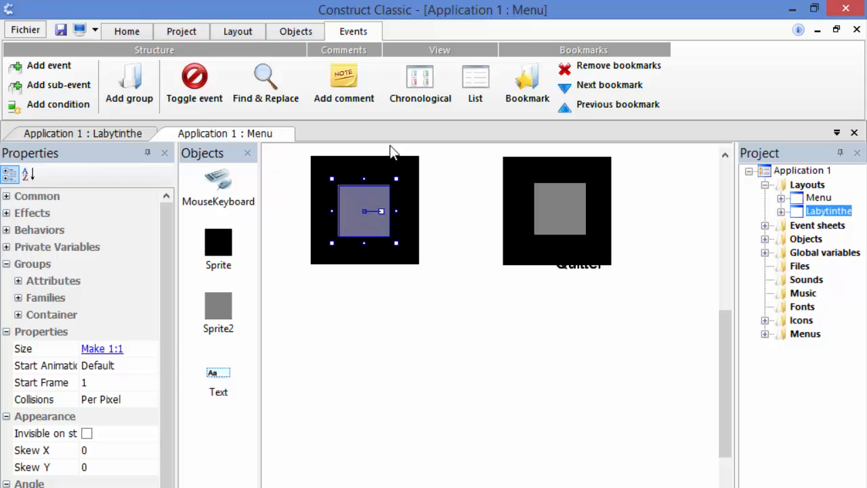
Make trial copies of the grey square in the empty area below the sprites and delete them all.
key(ctrl)
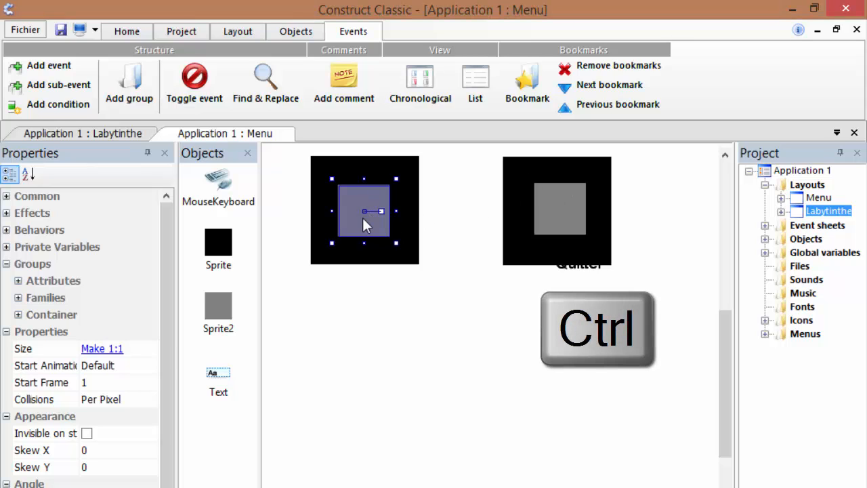
ctrl+drag(363, 349, 454, 421)
ctrl+drag(360, 434, 398, 465)
ctrl+click(418, 412)
drag(294, 317, 519, 484)
key(Delete)
Move the "Quitter" text back onto the centre of its grey square.
click(569, 238)
drag(569, 238, 559, 214)
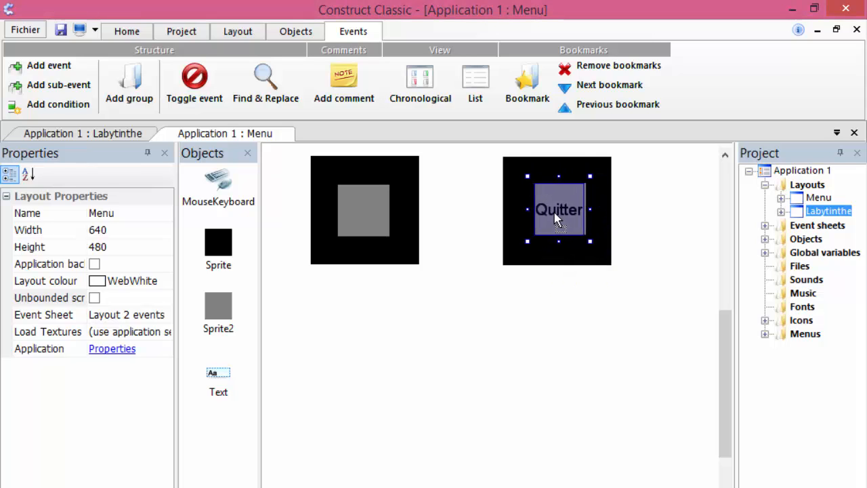
Insert a new Text object over the copied grey square on the other black sprite.
click(667, 173)
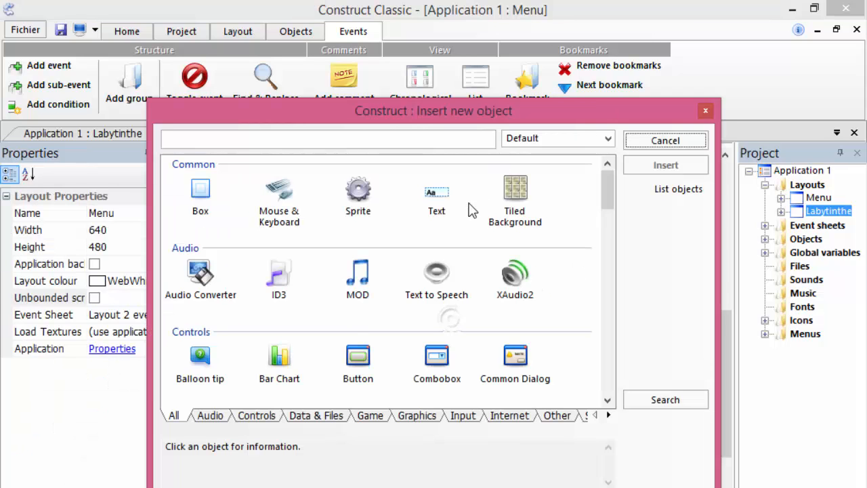
double_click(420, 202)
click(357, 200)
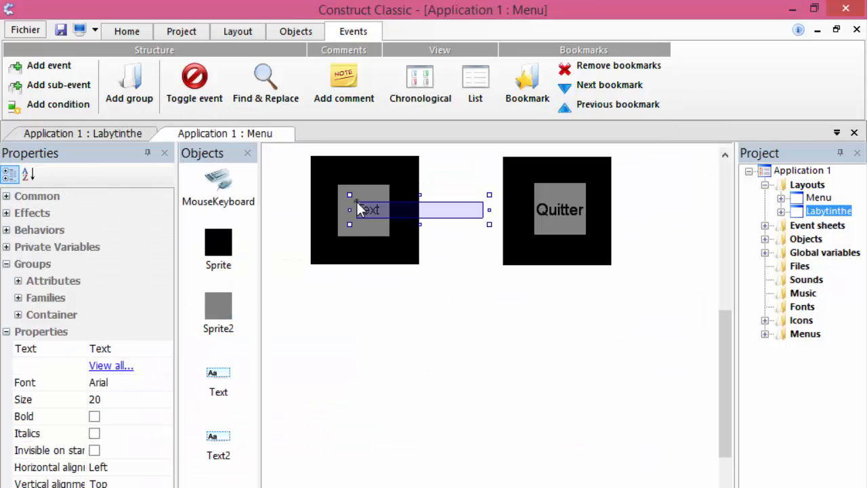
Fit the new text object over its grey square and set its text to "Jouer", size 25, centred horizontally and vertically.
drag(348, 194, 331, 178)
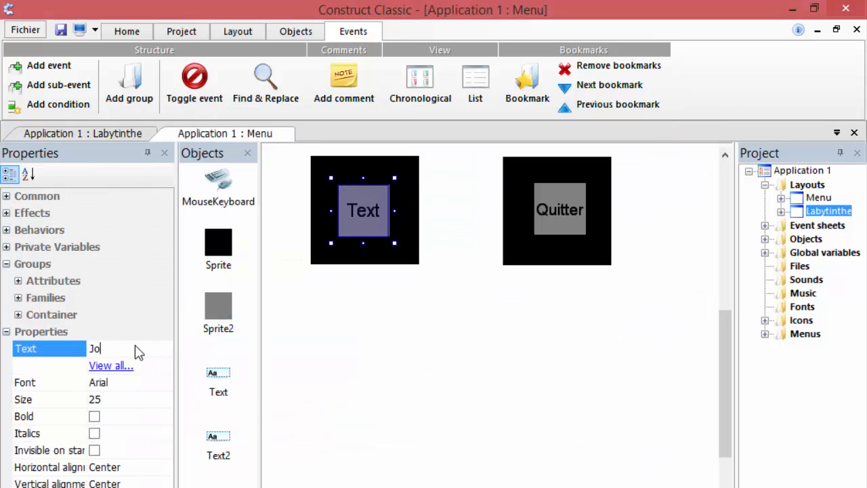
text(uer)
key(Return)
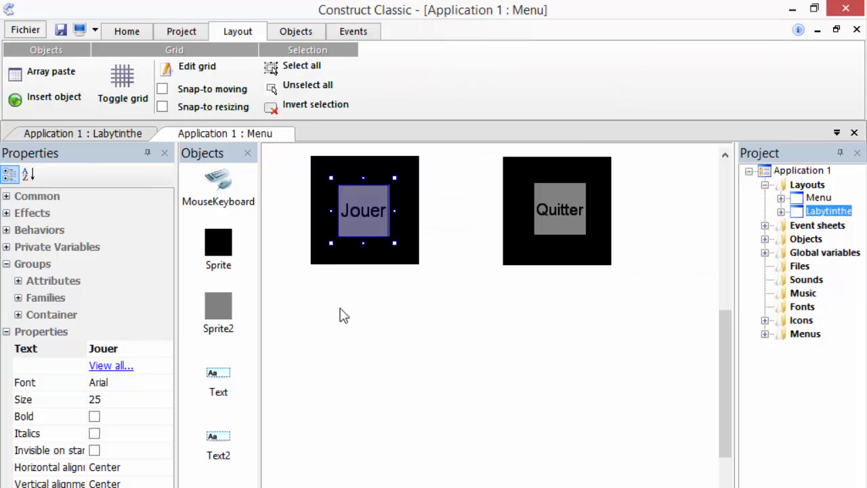
click(341, 332)
Rename the text object showing "Jouer" as Jouer.
click(348, 194)
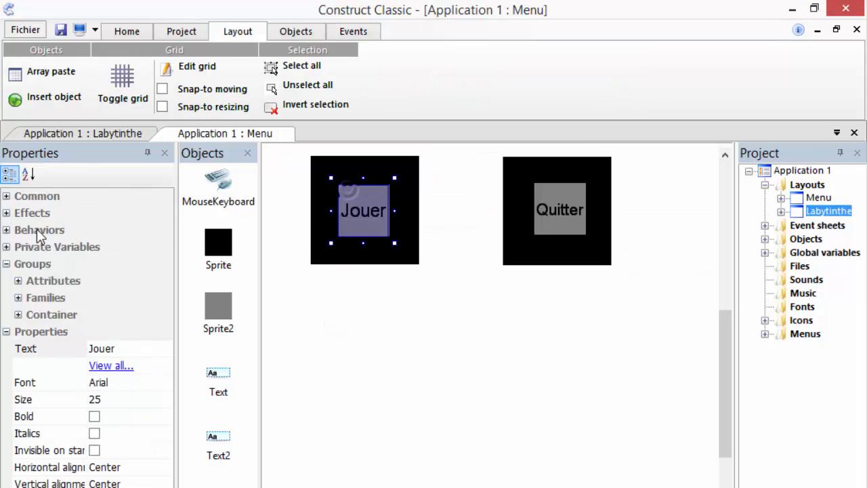
click(11, 198)
click(101, 214)
text(Jou)
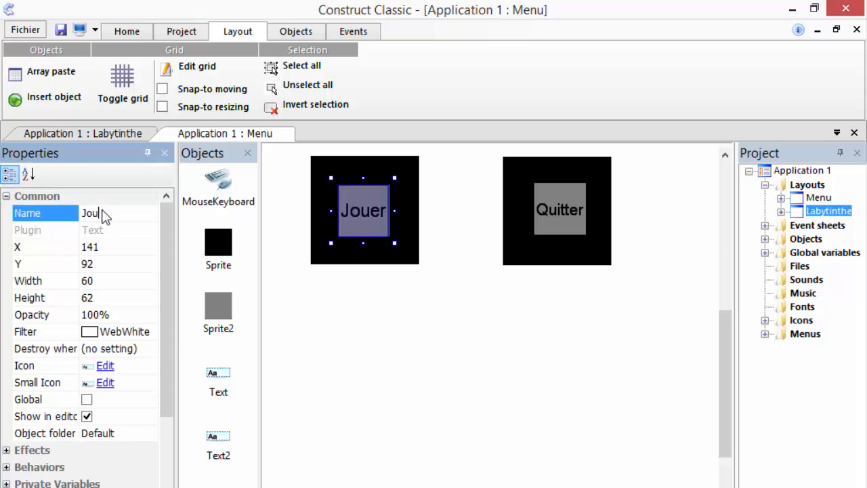
text(er)
Rename the text object showing "Quitter" as Quitter.
click(554, 211)
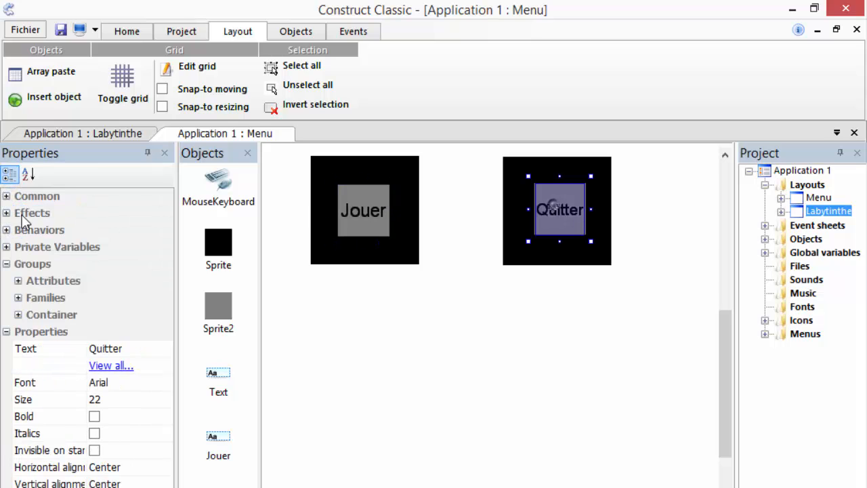
click(7, 196)
click(135, 213)
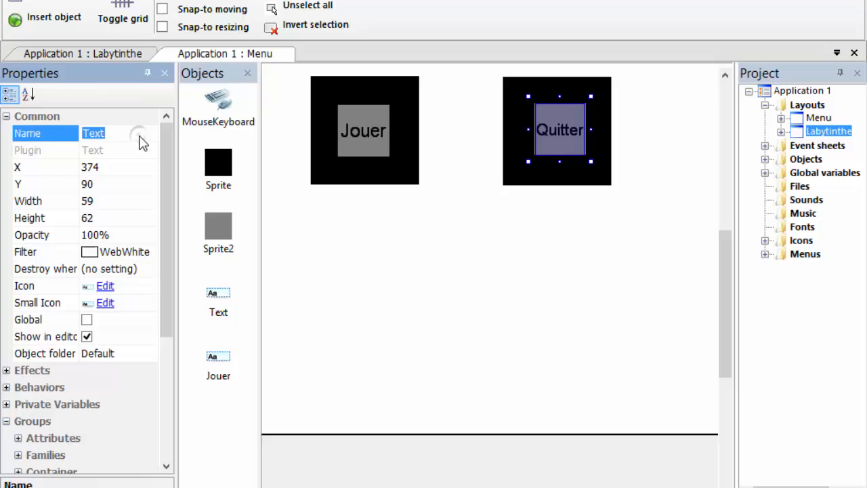
text(Quit)
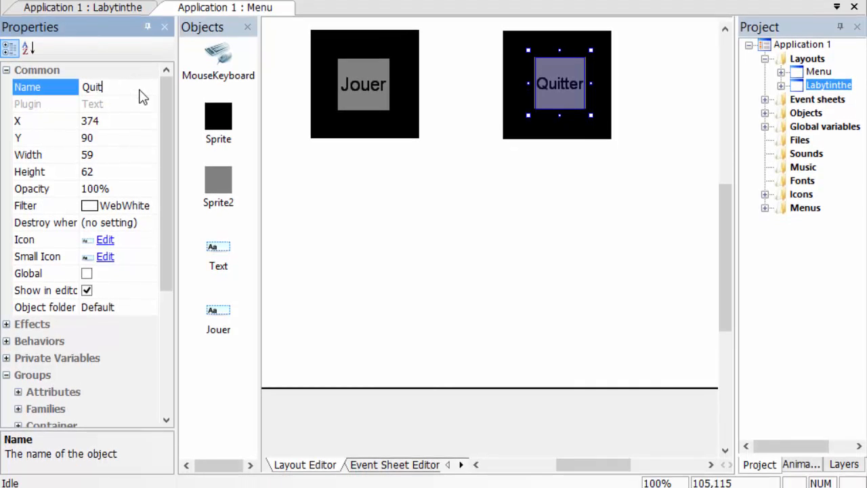
text(ter)
Copy the left-click condition from the Menu's close-application event to the next-layout event and change its object to Jouer.
click(387, 465)
click(356, 64)
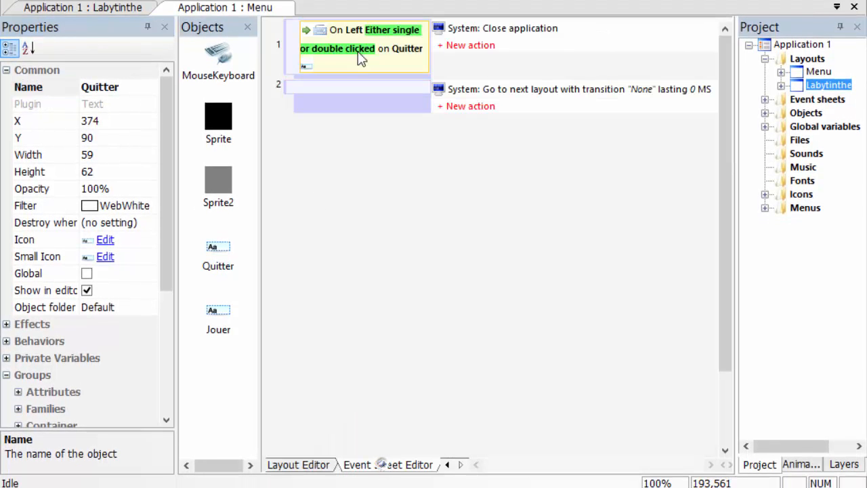
key(ctrl+c)
click(352, 88)
key(ctrl+v)
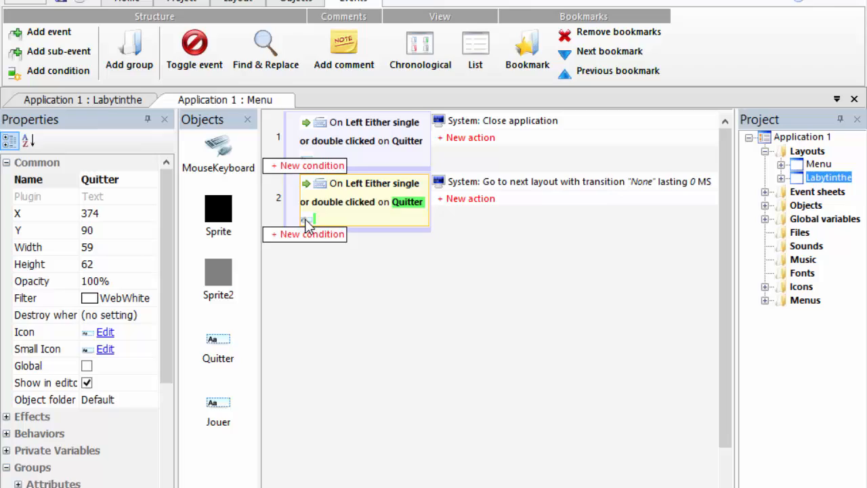
double_click(307, 223)
double_click(283, 137)
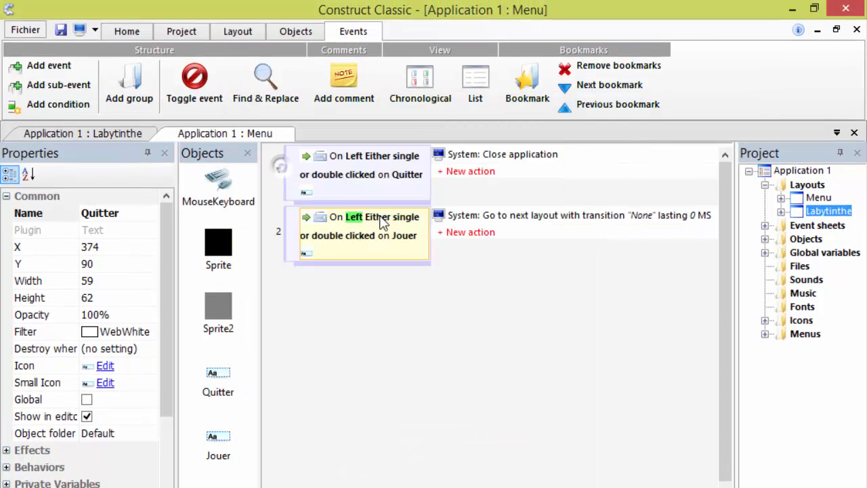
Test-run the application by starting the maze with "Jouer" and moving the character down to the exit, and close the run.
click(95, 30)
click(84, 30)
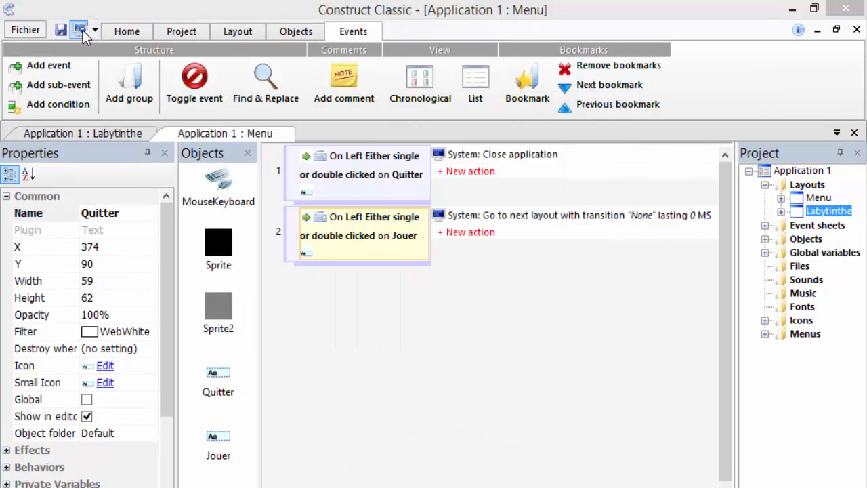
click(274, 224)
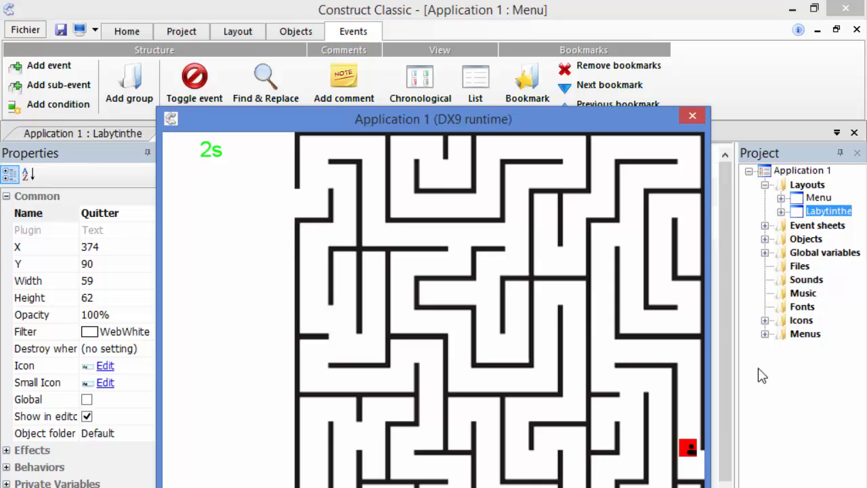
key(Down)
key(Down)
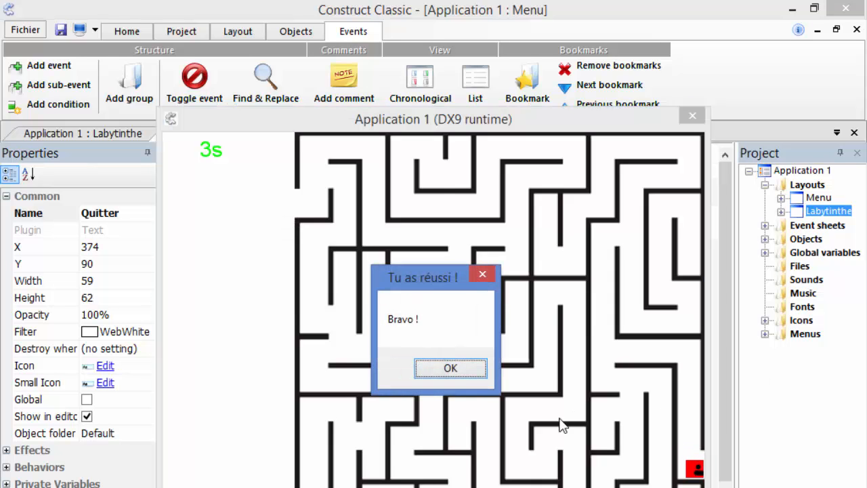
click(486, 367)
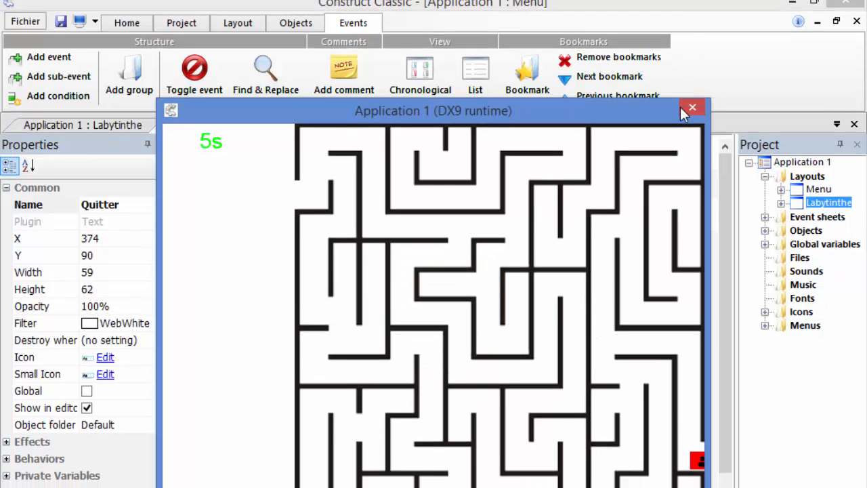
click(691, 115)
Add a System "Go to layout" action with layout "Menu" to the Personnage and Box collision event of the Labytinthe layout.
click(819, 73)
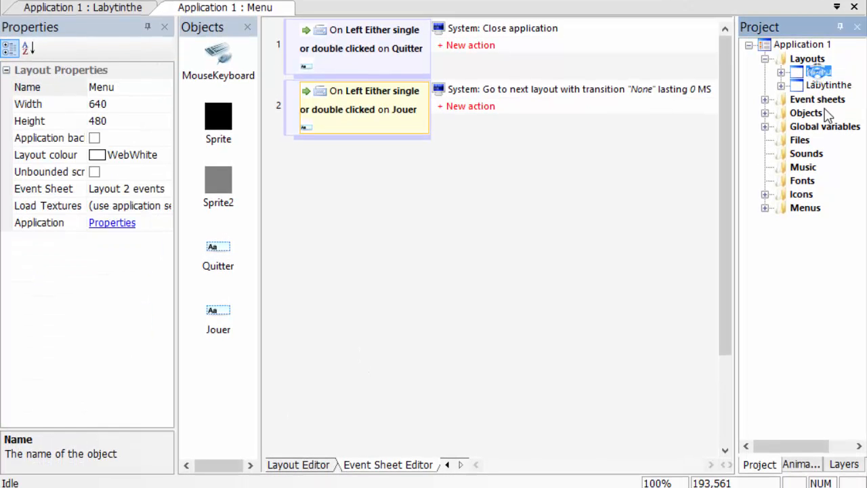
double_click(828, 84)
click(370, 468)
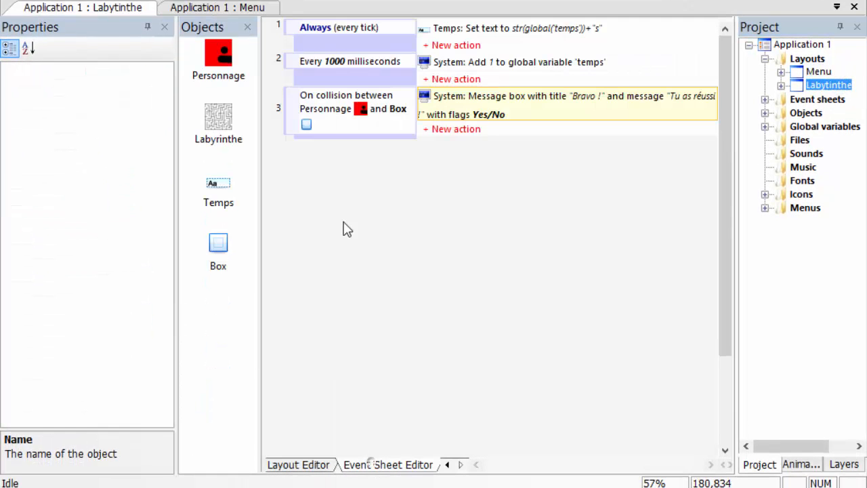
click(454, 128)
double_click(214, 102)
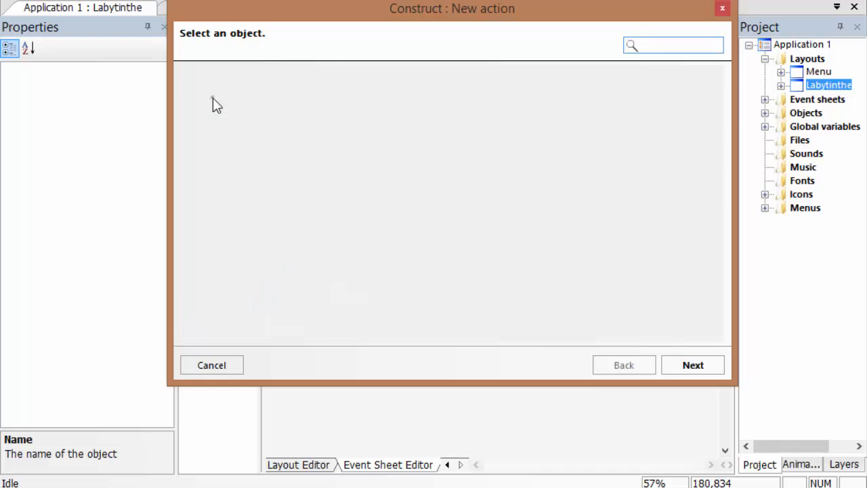
click(247, 145)
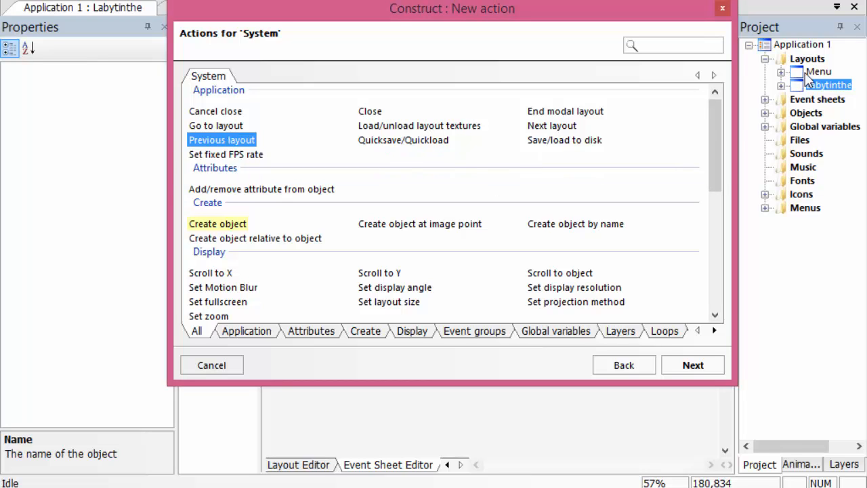
double_click(207, 125)
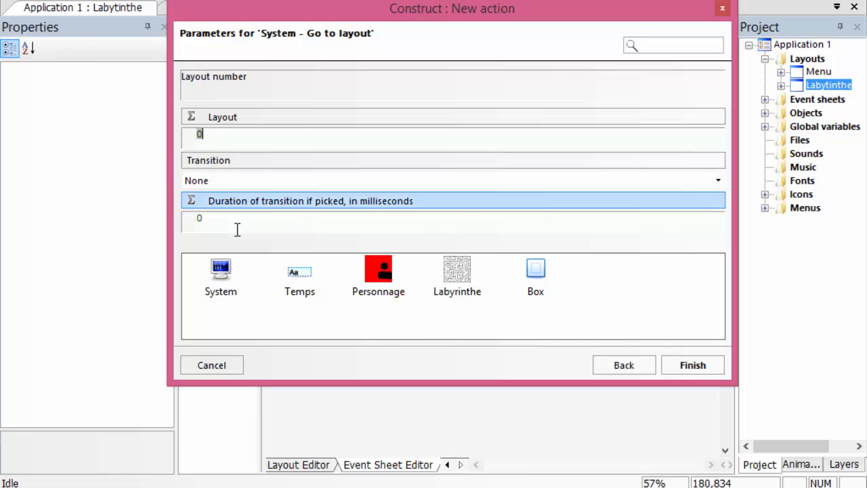
text(")
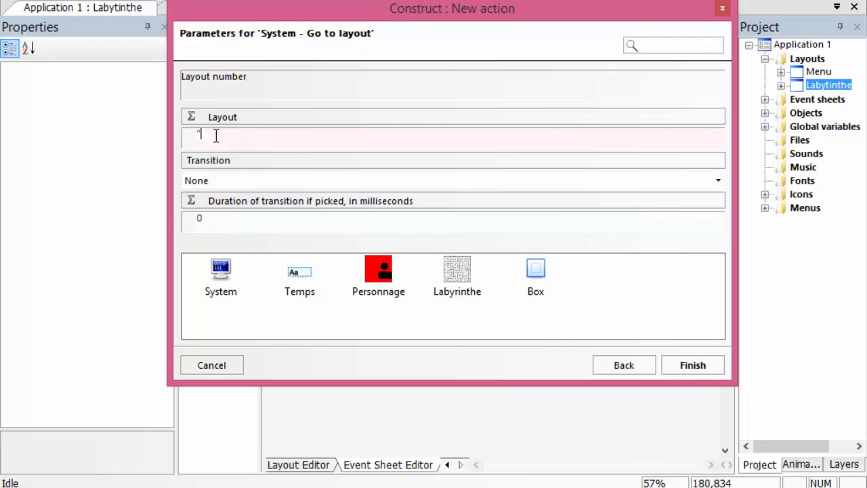
text(Menu")
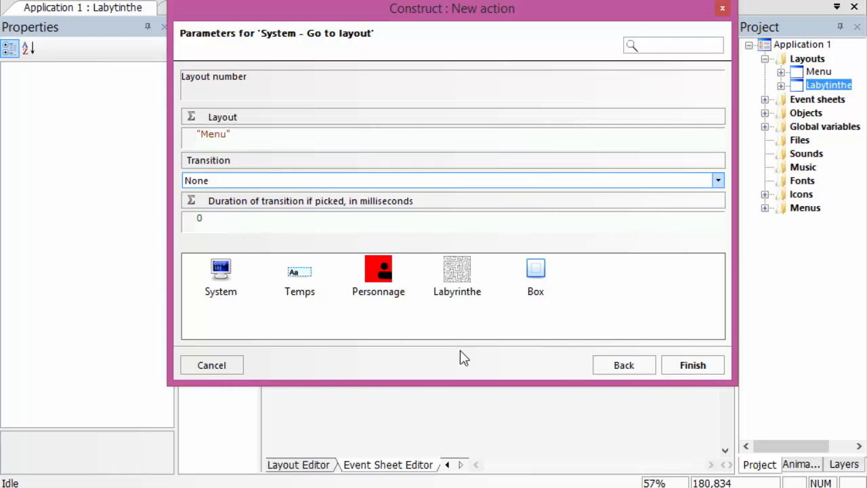
click(681, 366)
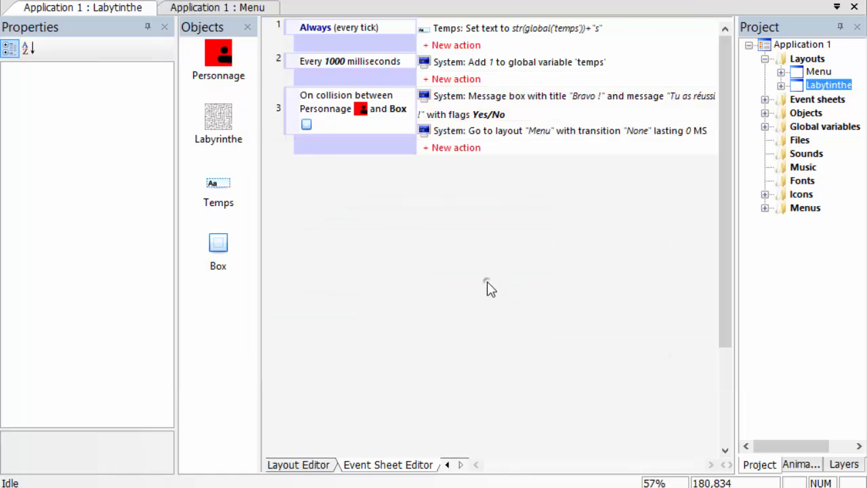
Return to the maze's layout view and save the project.
click(298, 465)
key(ctrl+s)
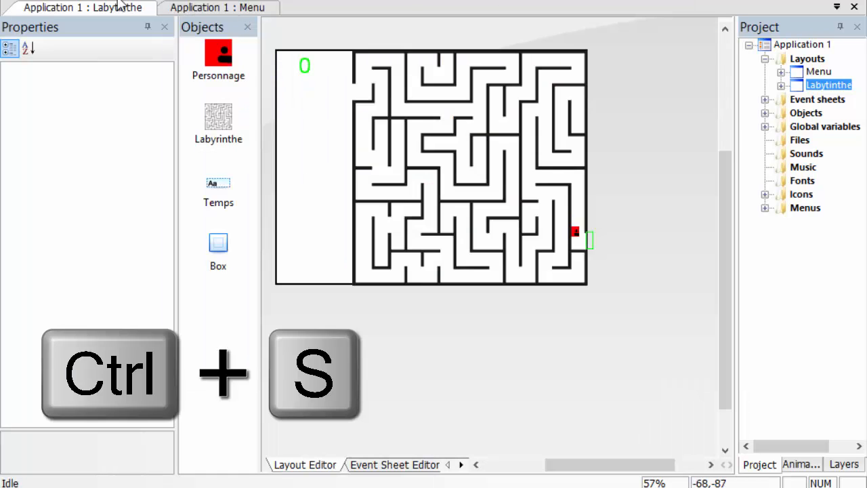